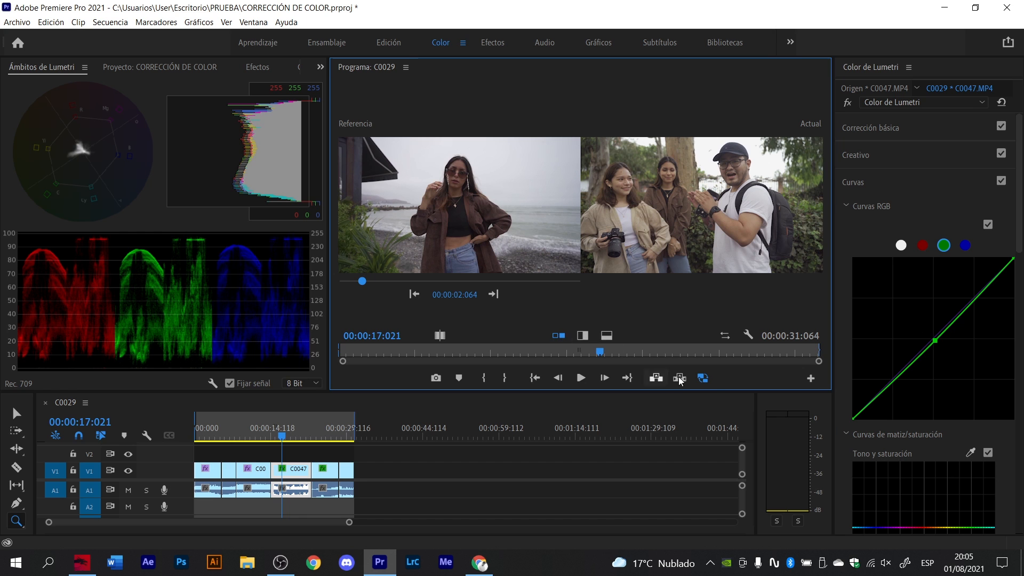
Add the Comparison View button to the Program Monitor's controls
click(809, 378)
click(670, 331)
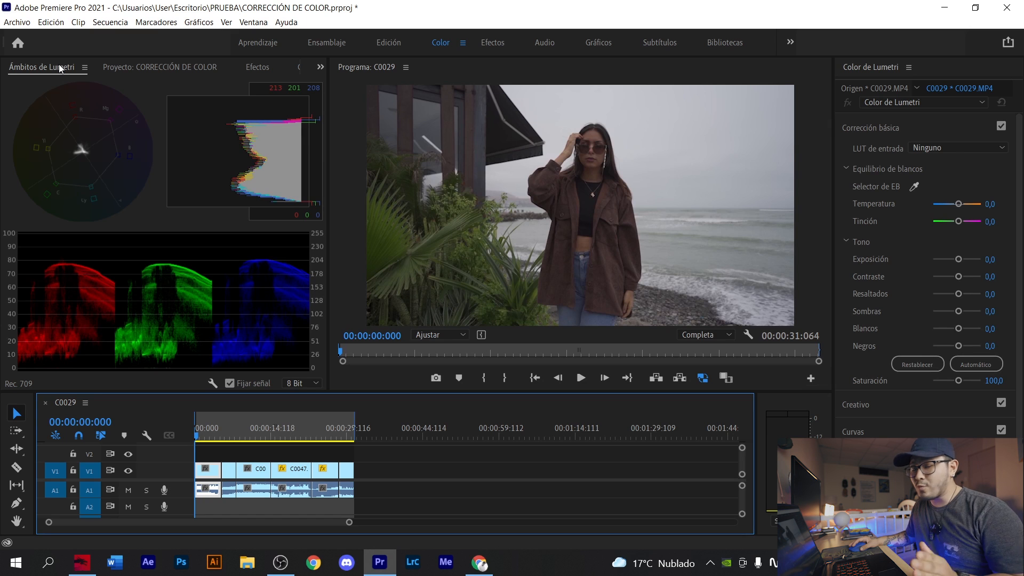
Show the Lumetri Scopes and check which scope types are enabled in their settings
click(242, 23)
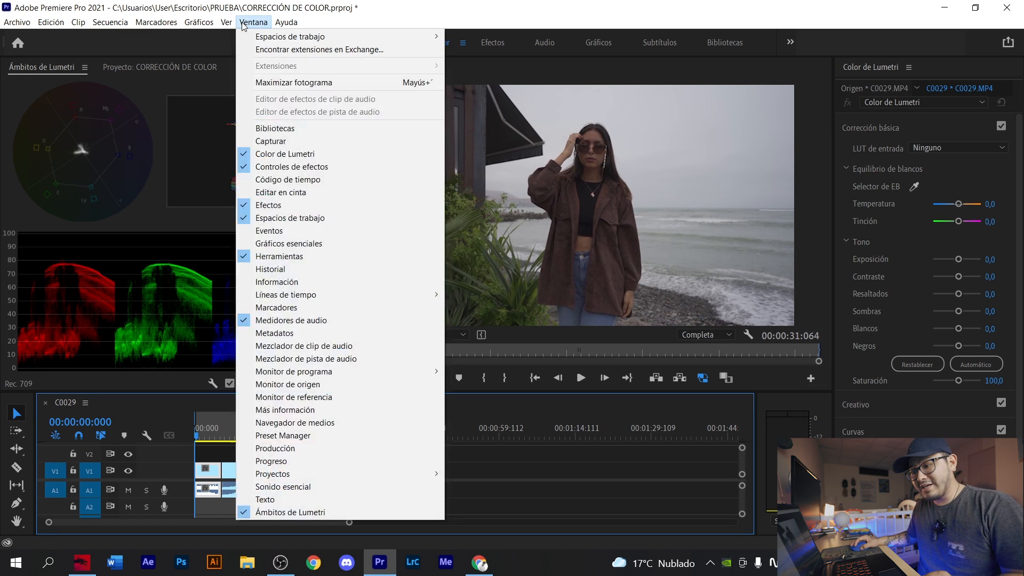
click(295, 513)
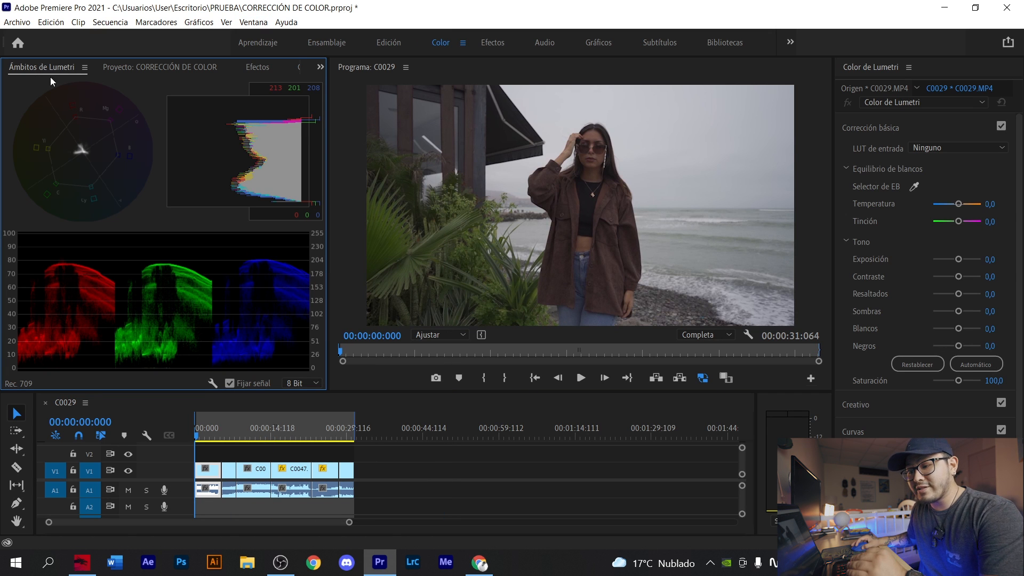
click(213, 384)
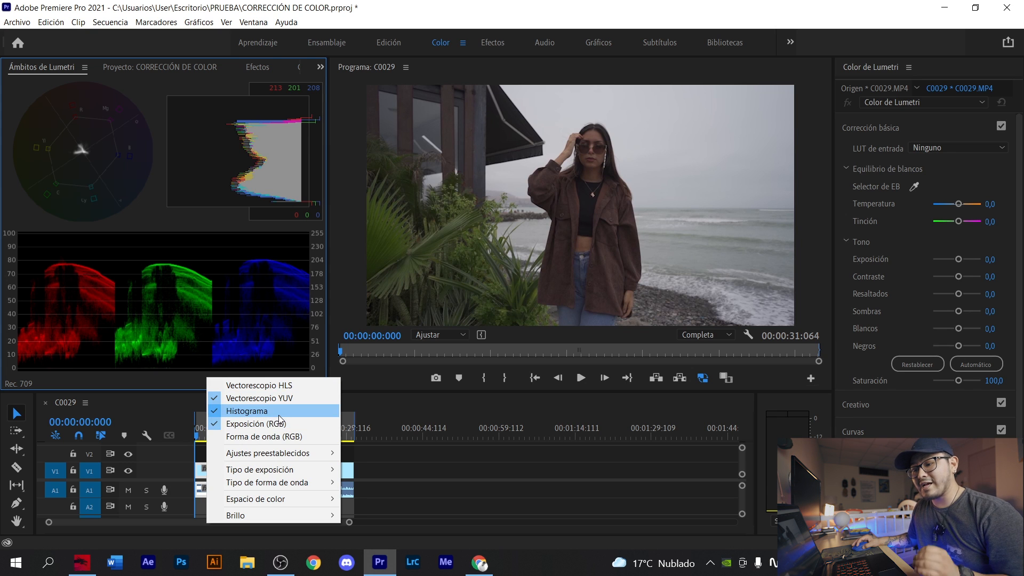
click(229, 327)
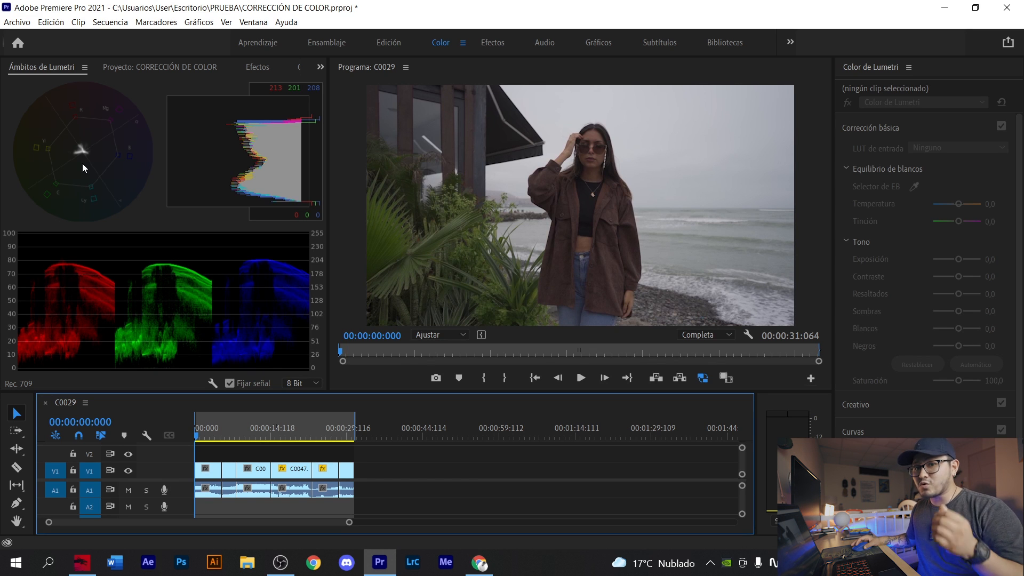
On the first clip, C0029, set whites to 34.2, shadows to 17.8 and contrast to 23.3
click(212, 434)
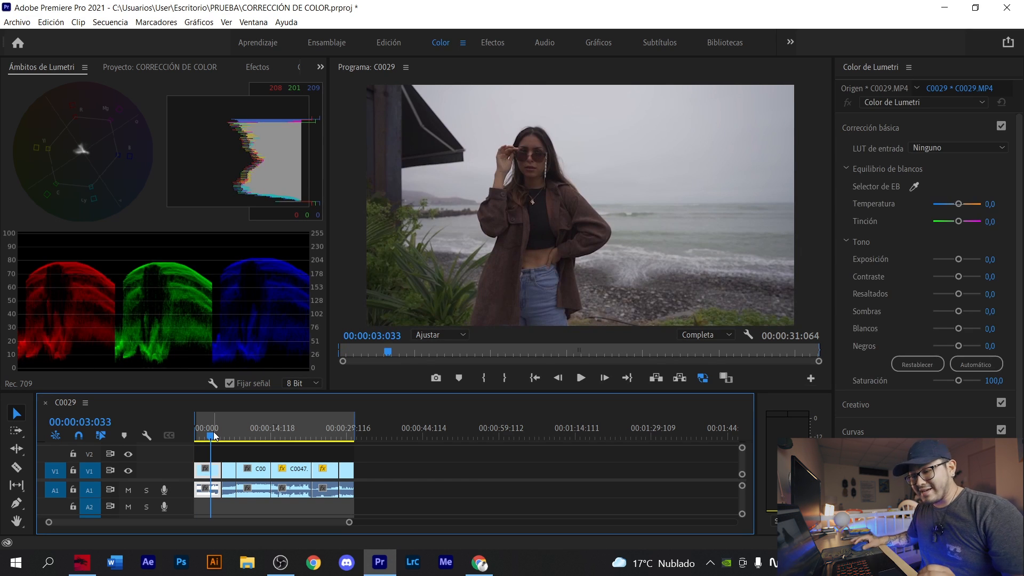
drag(213, 437, 303, 449)
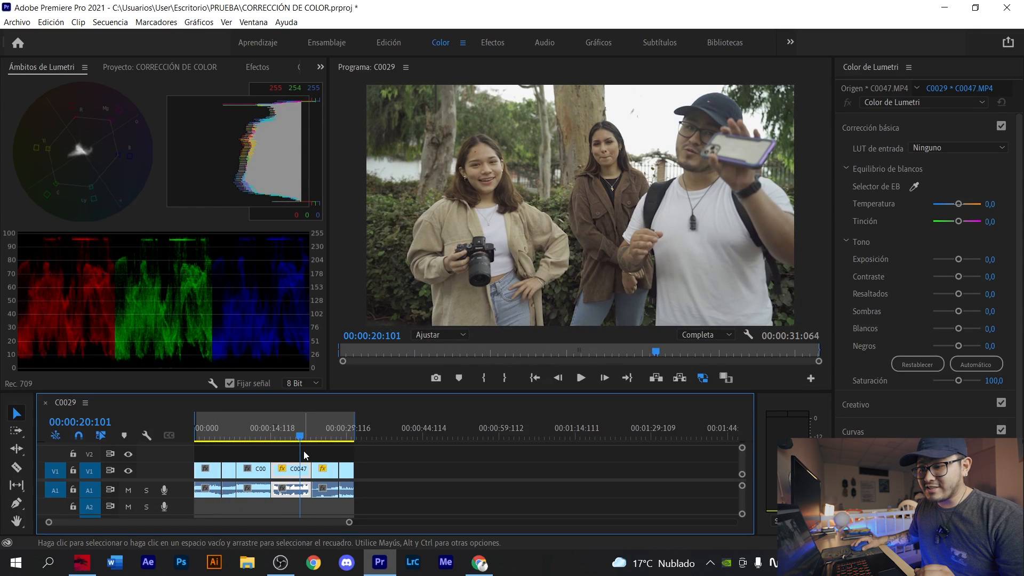
click(206, 430)
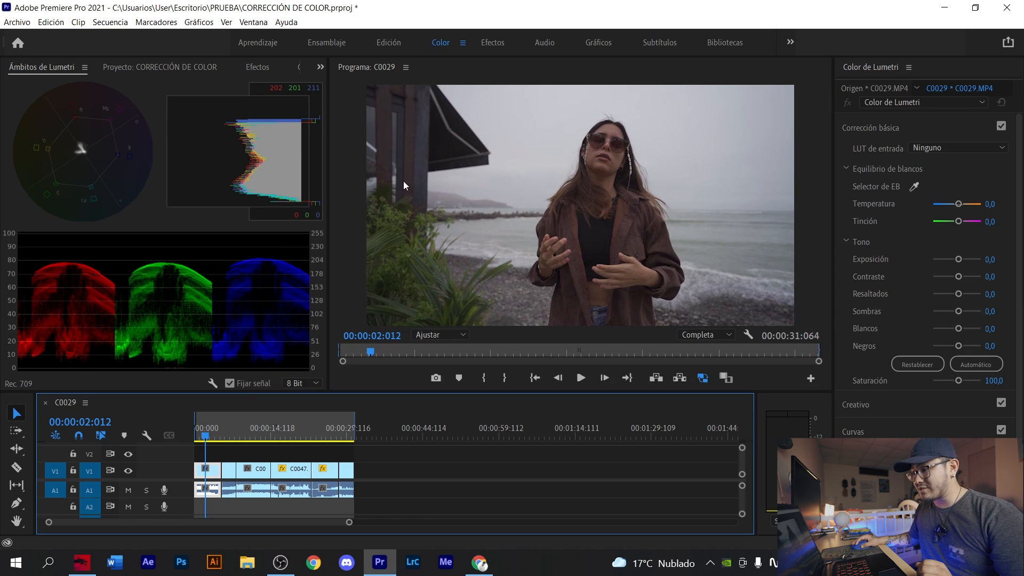
drag(956, 328, 961, 331)
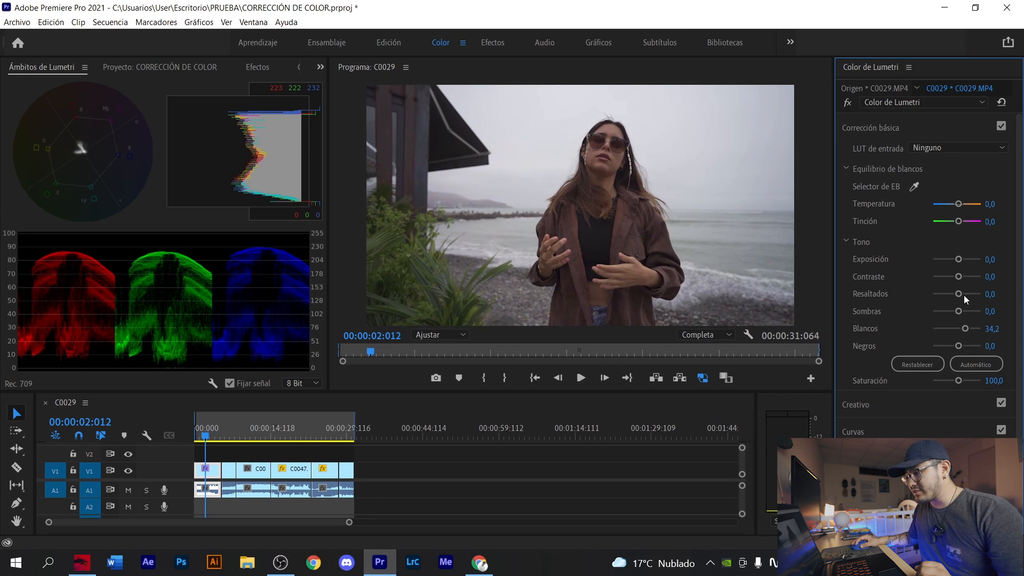
drag(958, 311, 960, 312)
drag(958, 272, 960, 278)
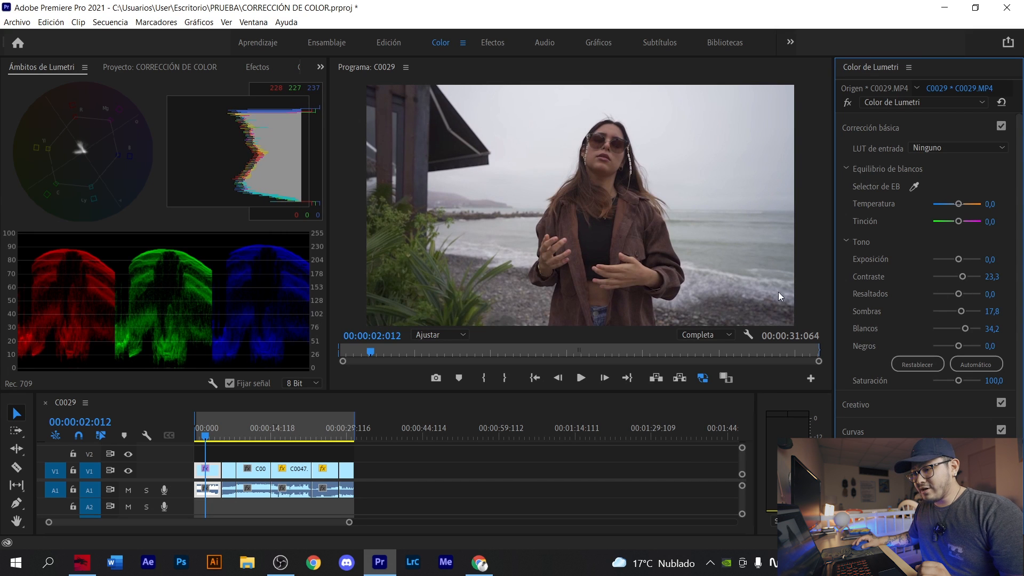
Paste only the Lumetri Color effect from the first clip onto the second clip, C0031
key(Down)
right_click(228, 469)
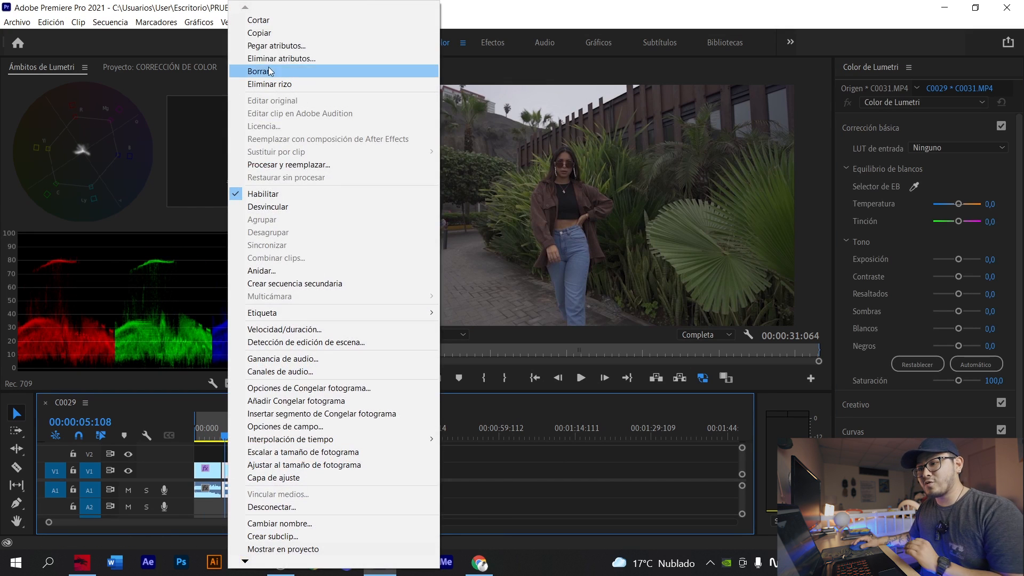
click(287, 46)
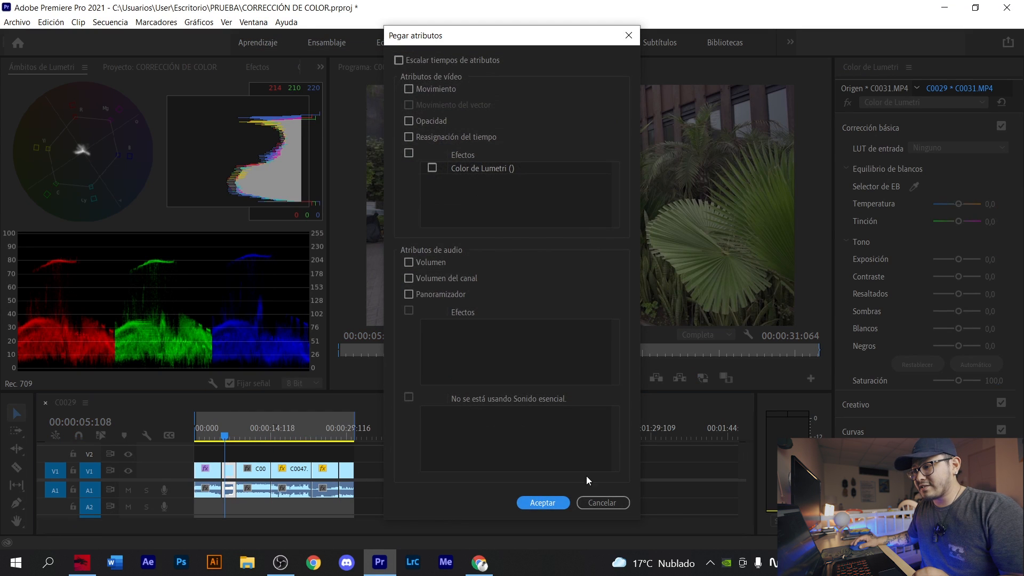
click(408, 153)
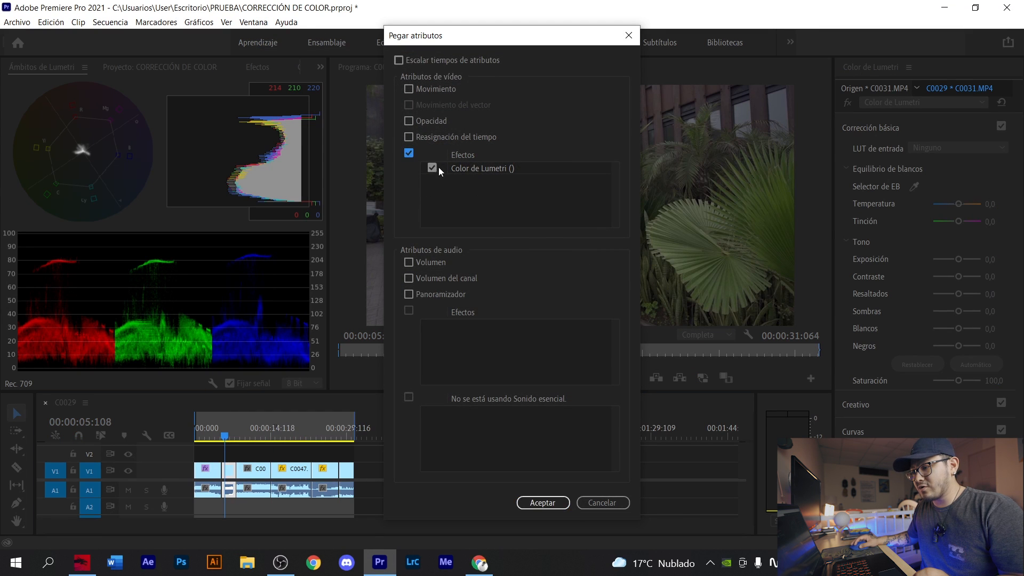
click(544, 503)
On the factory clip C0045, set contrast to 28.8 and shadows to 26
drag(298, 430, 262, 430)
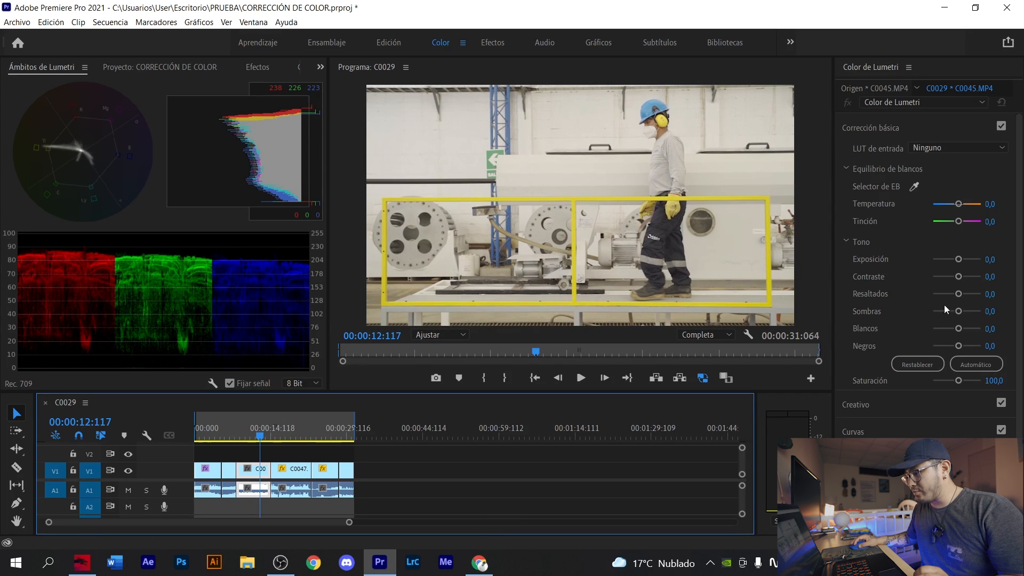
drag(960, 277, 962, 309)
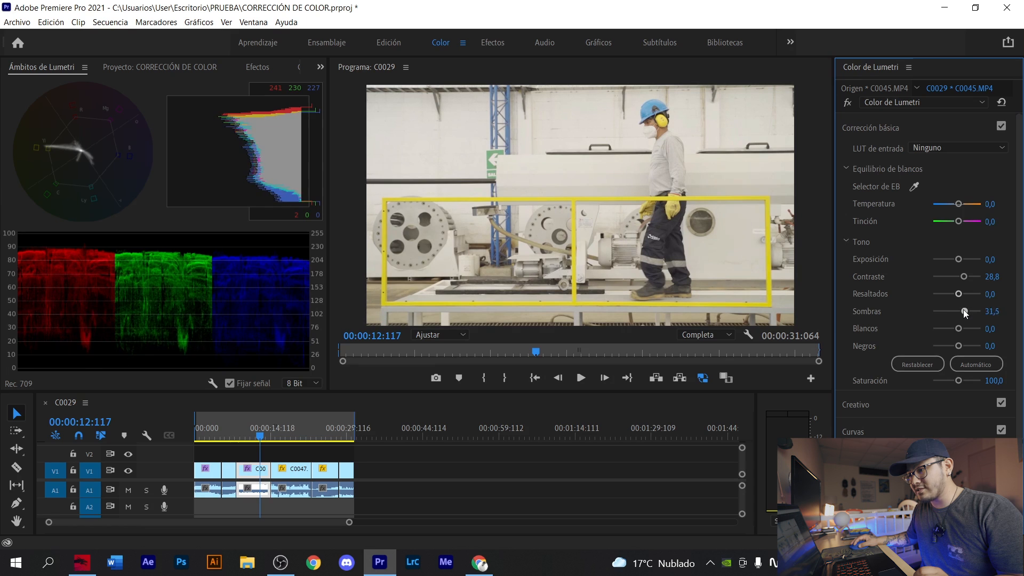
Turn on Comparison View and set the first clip's frame at about 00:00:02:064 as the reference
click(229, 429)
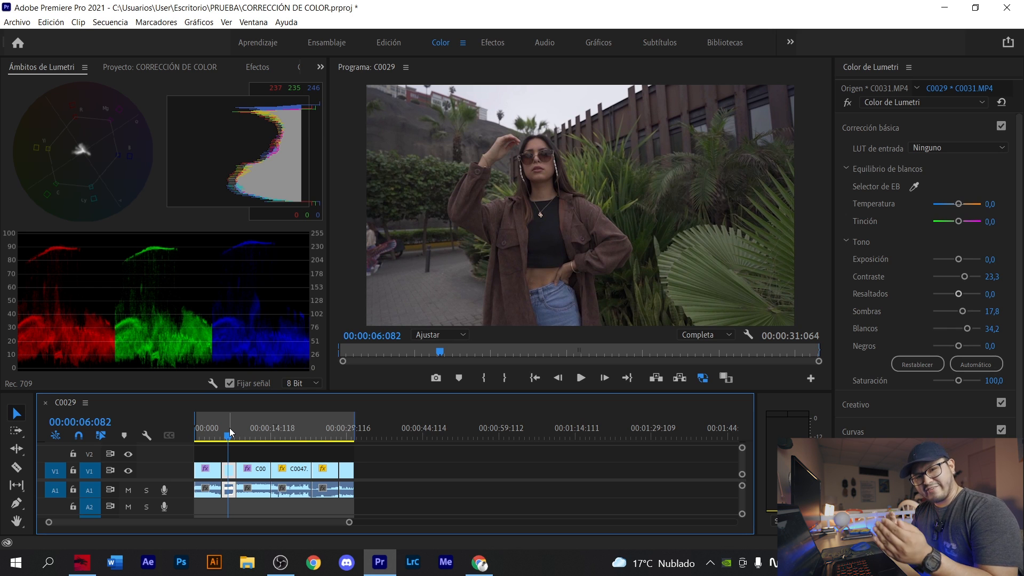
click(727, 375)
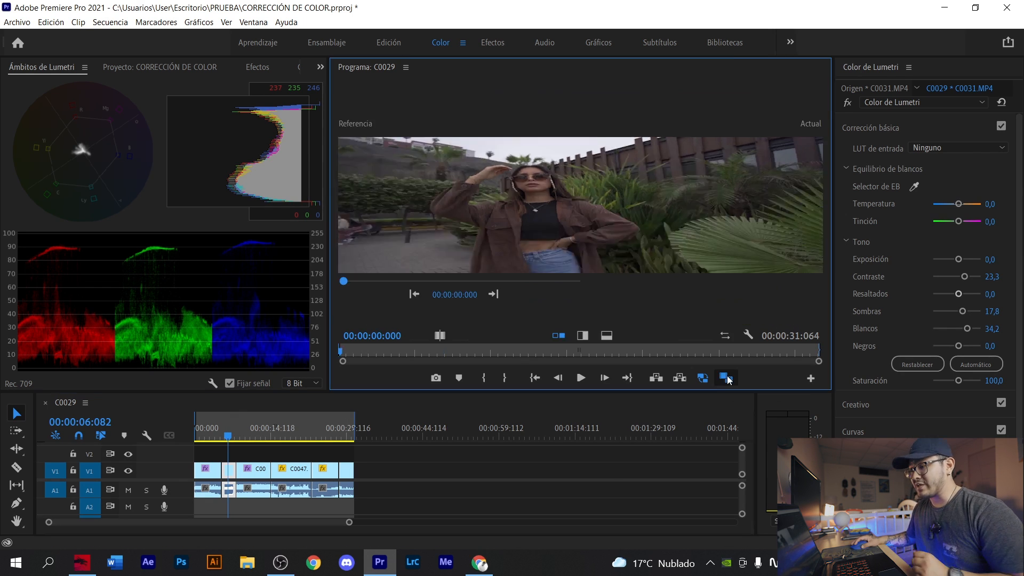
click(811, 379)
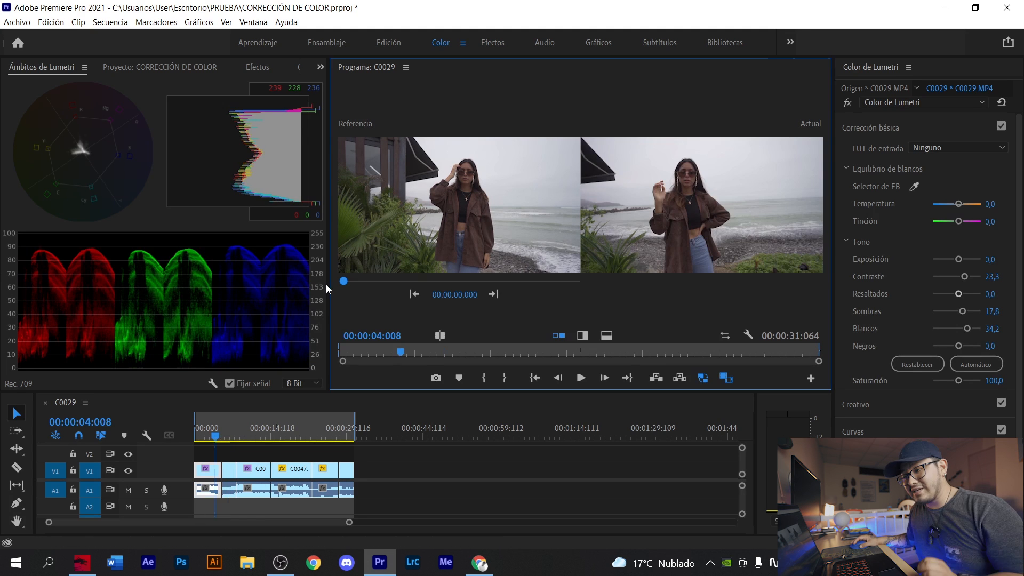
drag(344, 279, 383, 288)
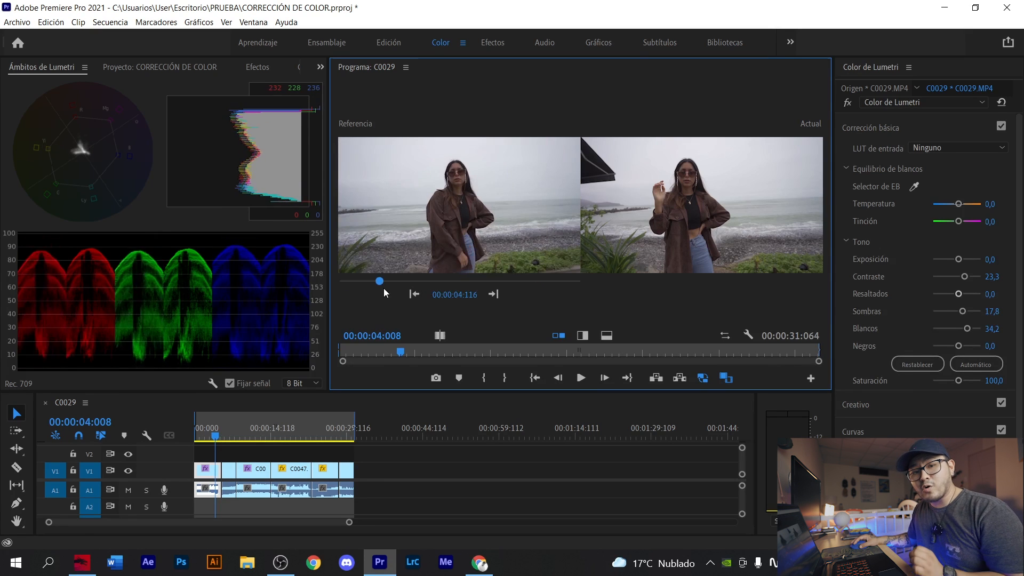
mouse_move(383, 288)
mouse_down()
mouse_move(354, 288)
mouse_move(366, 288)
mouse_up()
Raise the whites of the second clip, C0031, to 72.6 to match the reference frame
drag(216, 435, 230, 435)
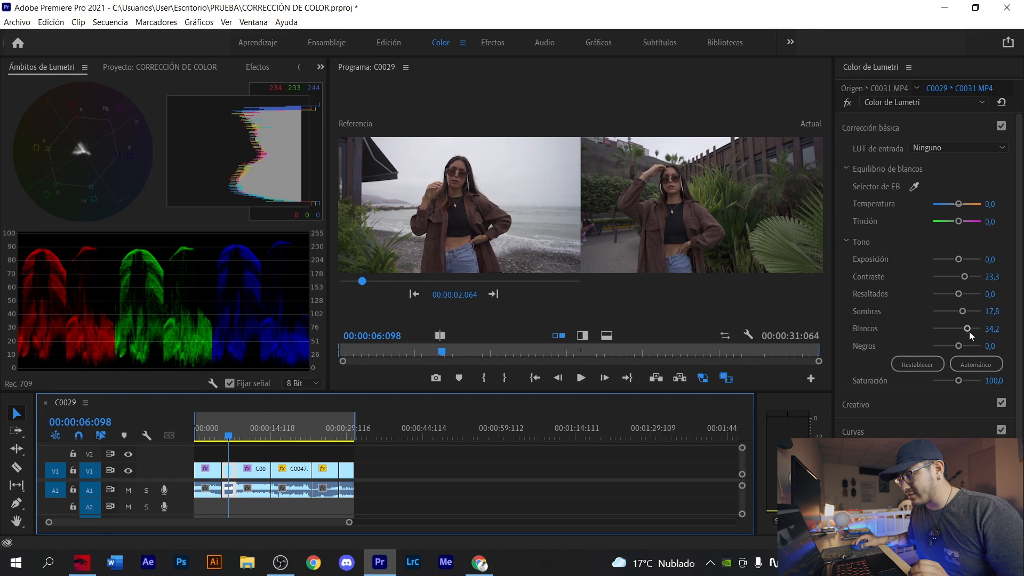
drag(967, 328, 973, 328)
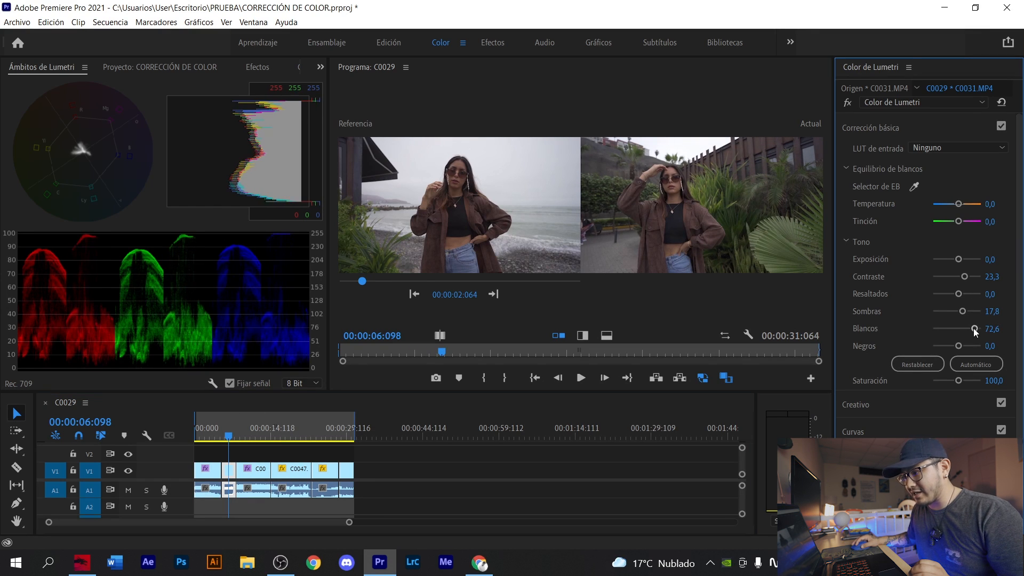
On the couple's clip C0111, set shadows to 34.2 and contrast to 42.5 against the reference frame
drag(252, 435, 255, 435)
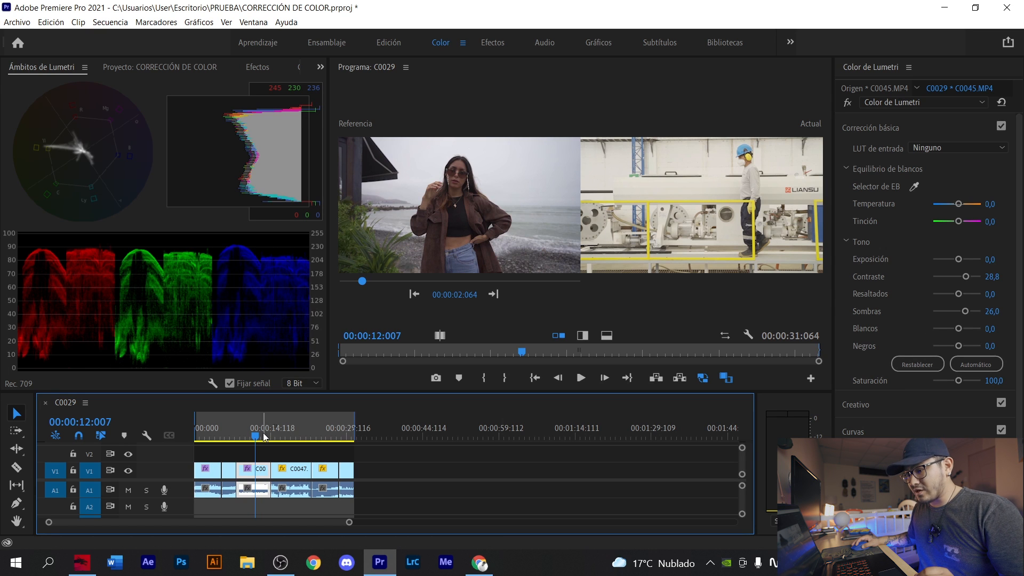
mouse_move(286, 423)
mouse_down()
mouse_move(298, 424)
mouse_move(274, 425)
mouse_move(287, 424)
mouse_up()
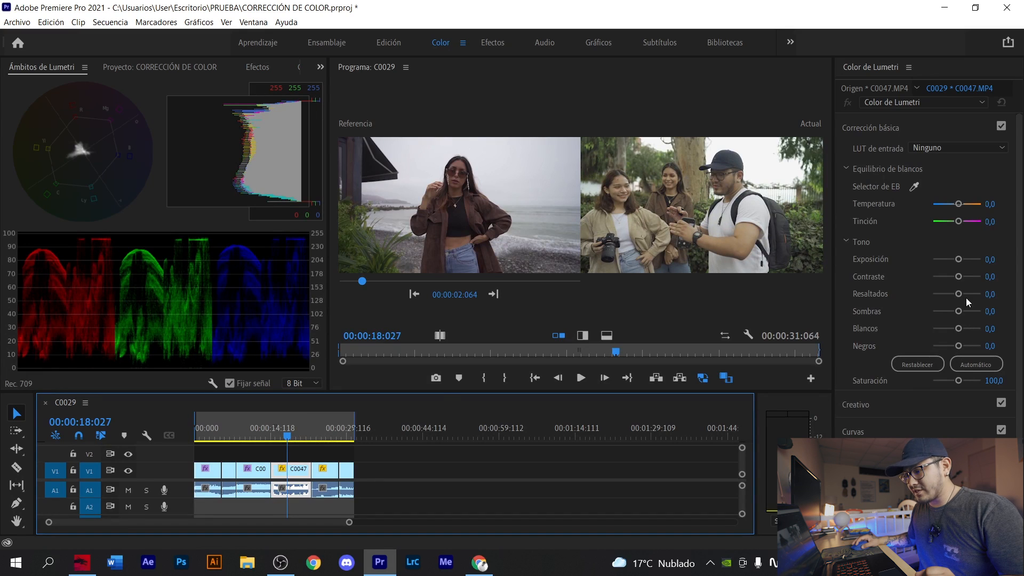
click(329, 437)
drag(329, 437, 327, 437)
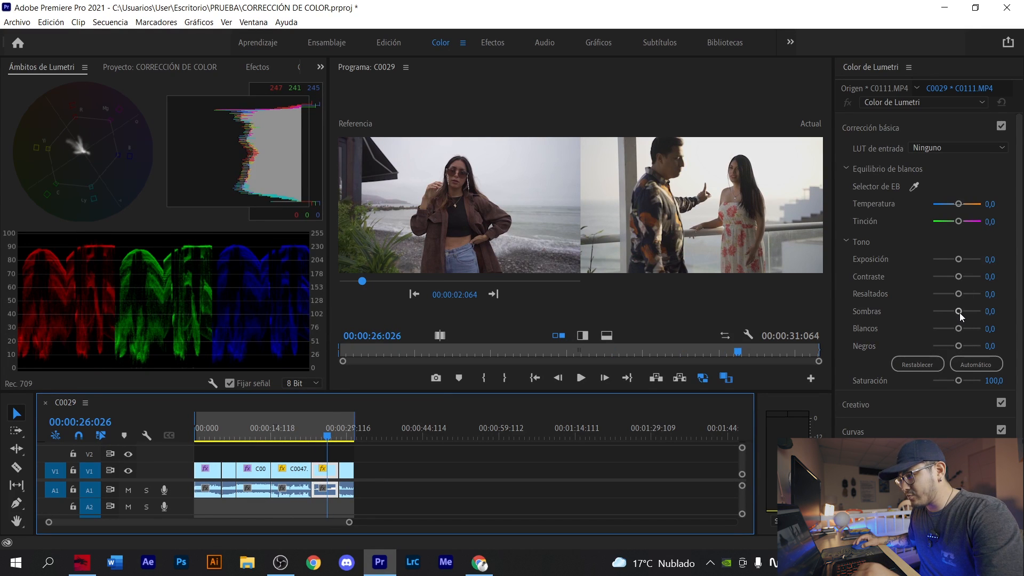
drag(959, 313, 964, 312)
drag(958, 276, 966, 277)
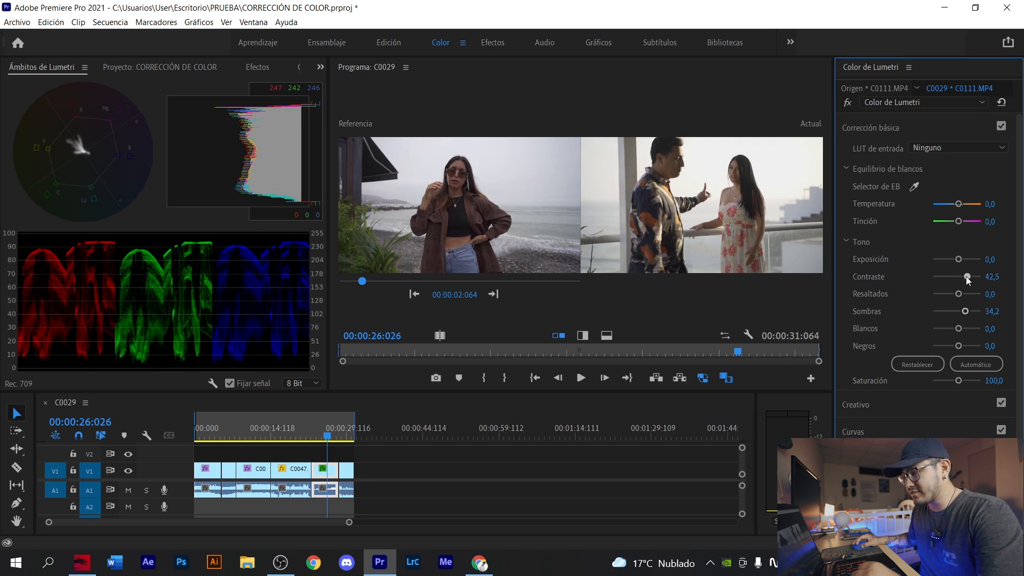
On the last clip, C0137, set contrast to 37, highlights to -31.5 and shadows to 15.1, and review the earlier clips
click(346, 427)
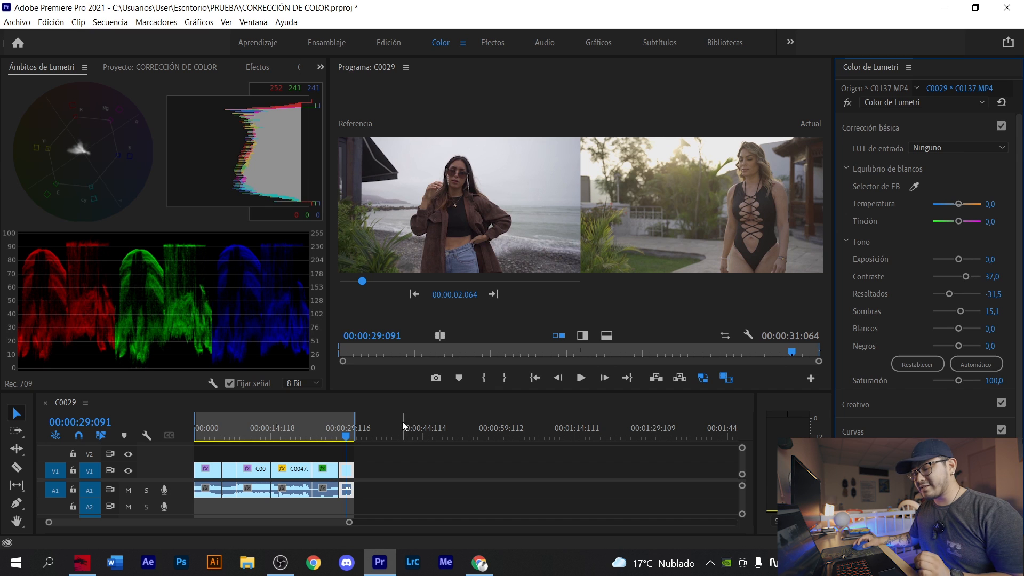
click(339, 435)
drag(224, 441, 221, 441)
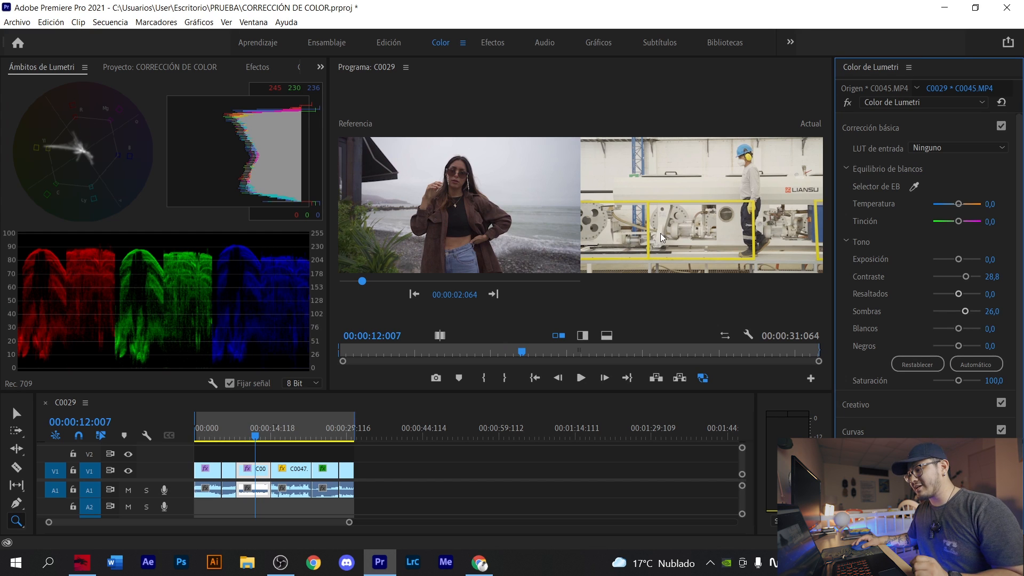
Correct C0045's white balance by sampling the white machine, and set its shadows to -1.4 and whites to -6.8
click(915, 187)
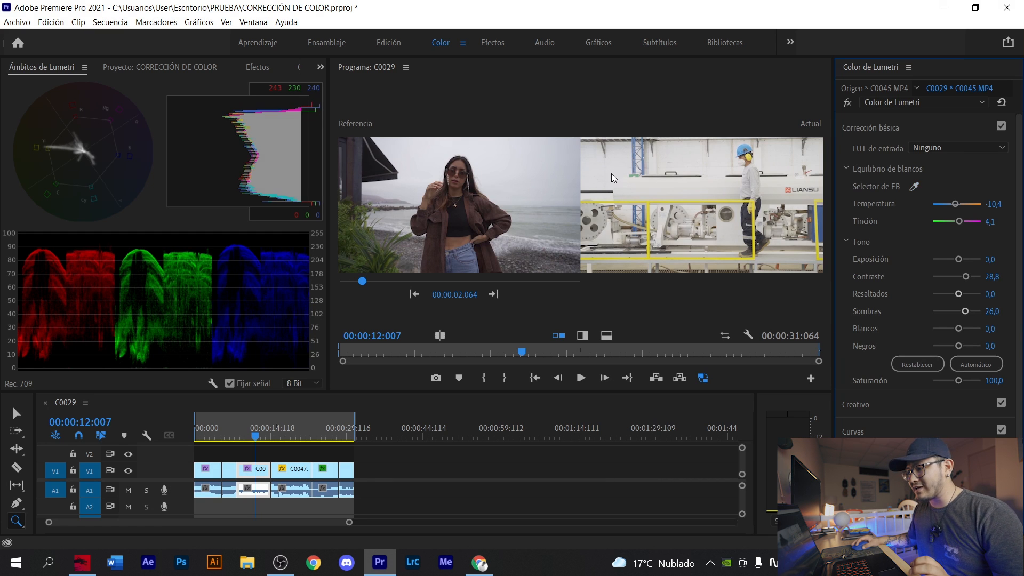
click(616, 170)
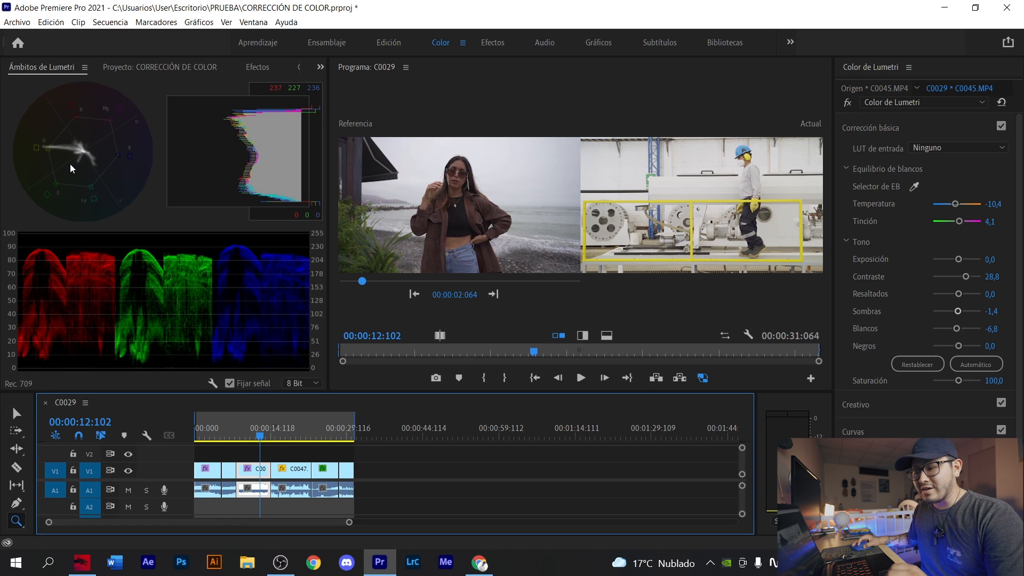
On clip C0047, add a midpoint to the green RGB curve and pull it down slightly
click(282, 429)
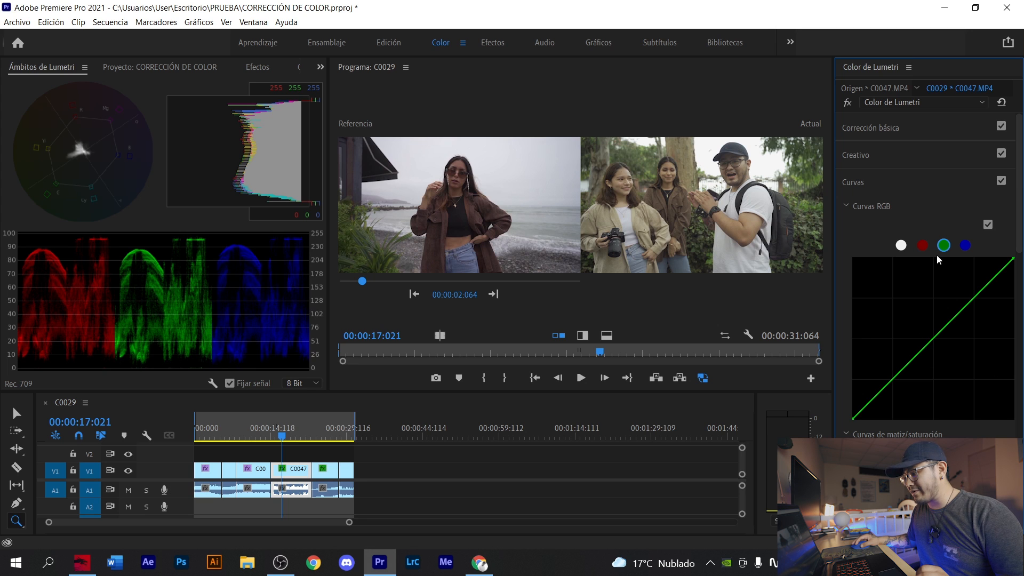
click(933, 343)
drag(933, 342, 934, 344)
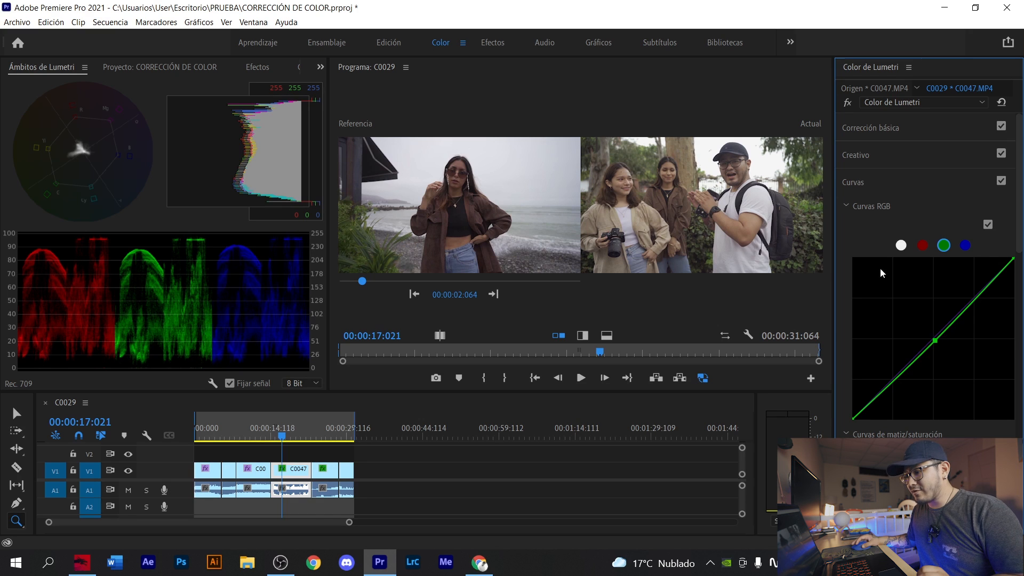
Restore the Comparison View button in the Program Monitor and return to the single-image view
click(563, 337)
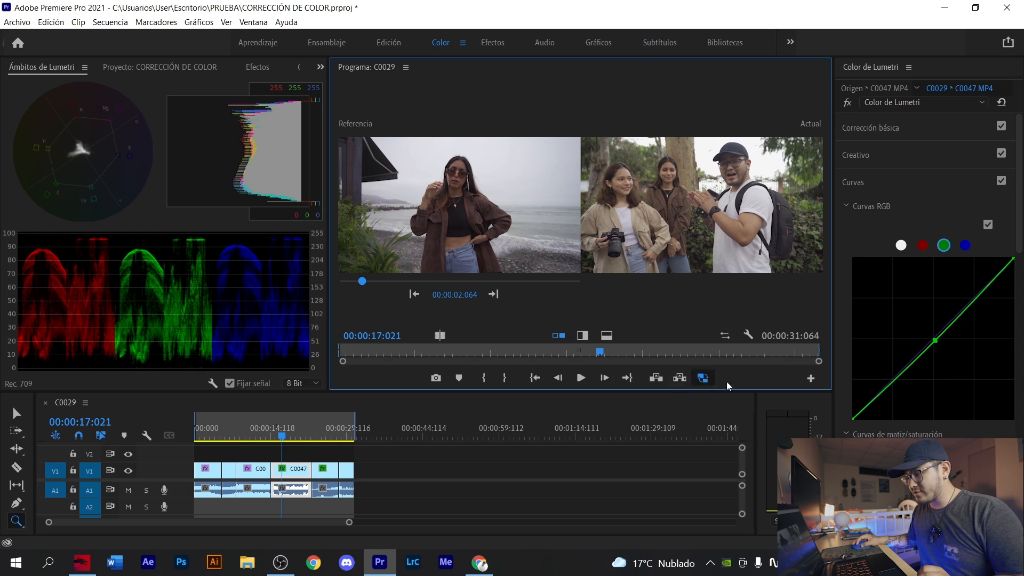
click(810, 378)
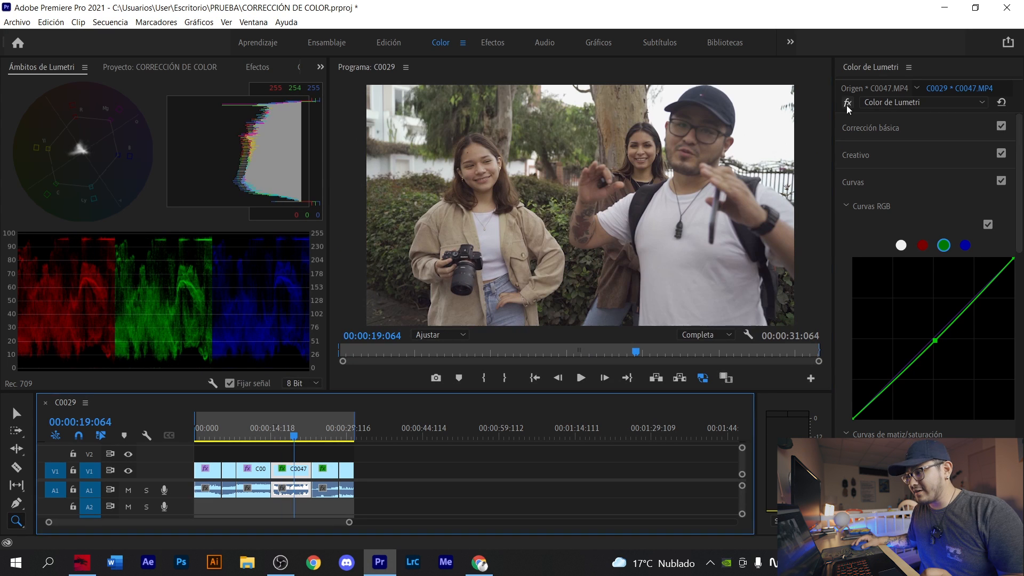
Toggle C0047's Lumetri Color effect off and back on to compare the image before and after correction
click(847, 102)
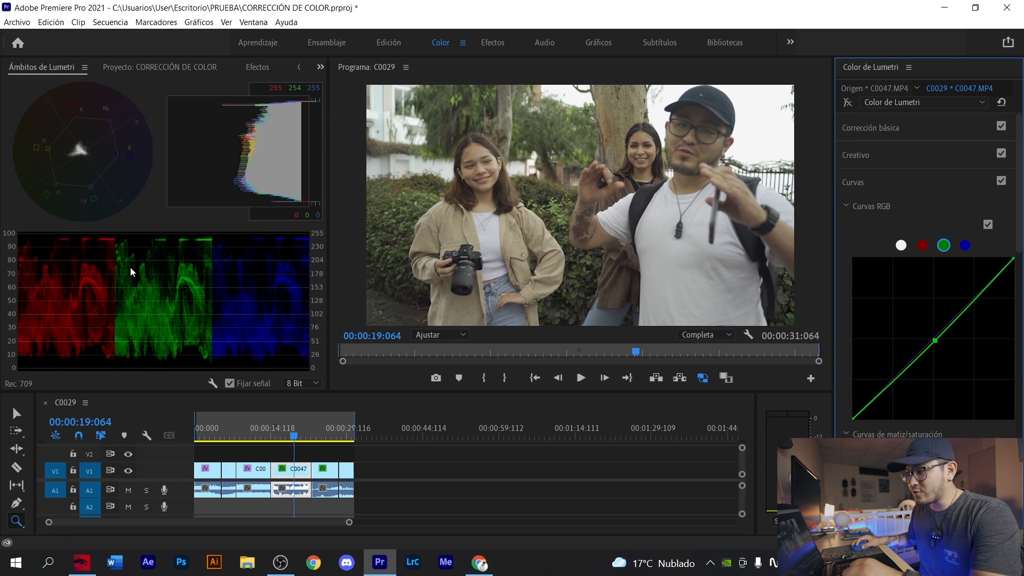
click(847, 103)
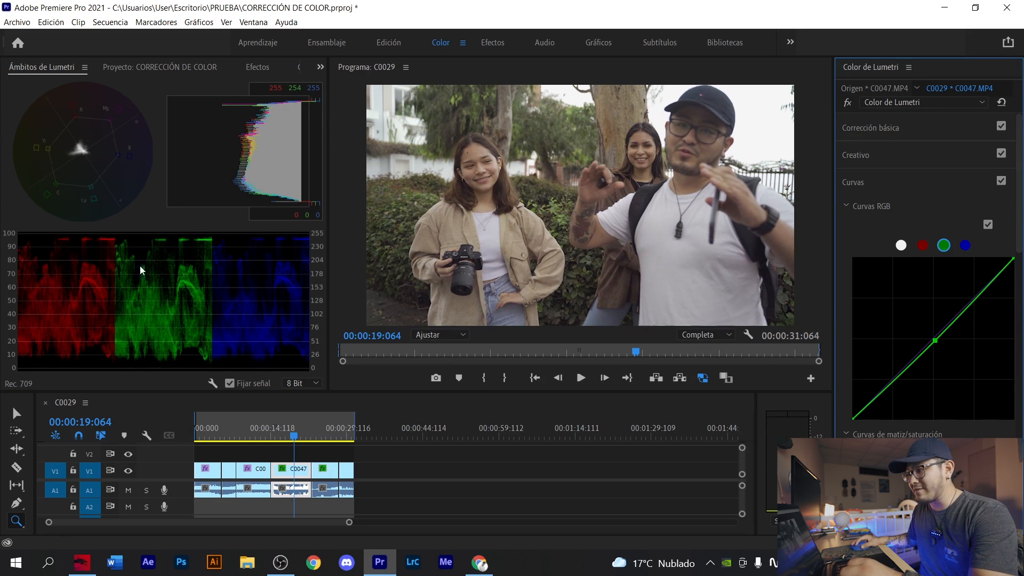
Bypass and re-enable C0047's Lumetri Color effect once more to review its correction
click(847, 102)
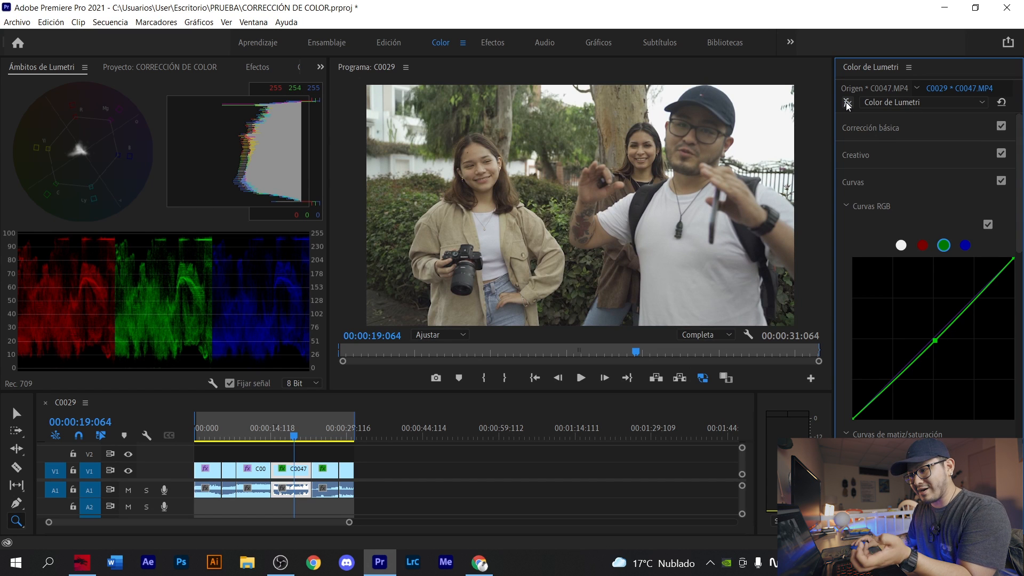
click(848, 102)
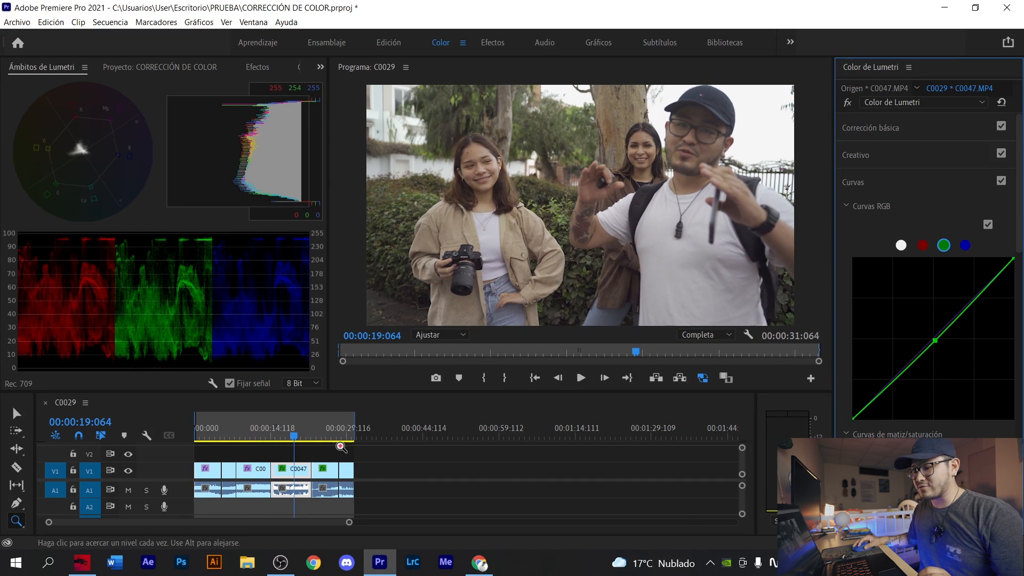
Fit the whole sequence in the timeline, place the playhead at 00:00:15:094 in C0047, and collapse the Curves section
key(v)
key(backslash)
click(443, 436)
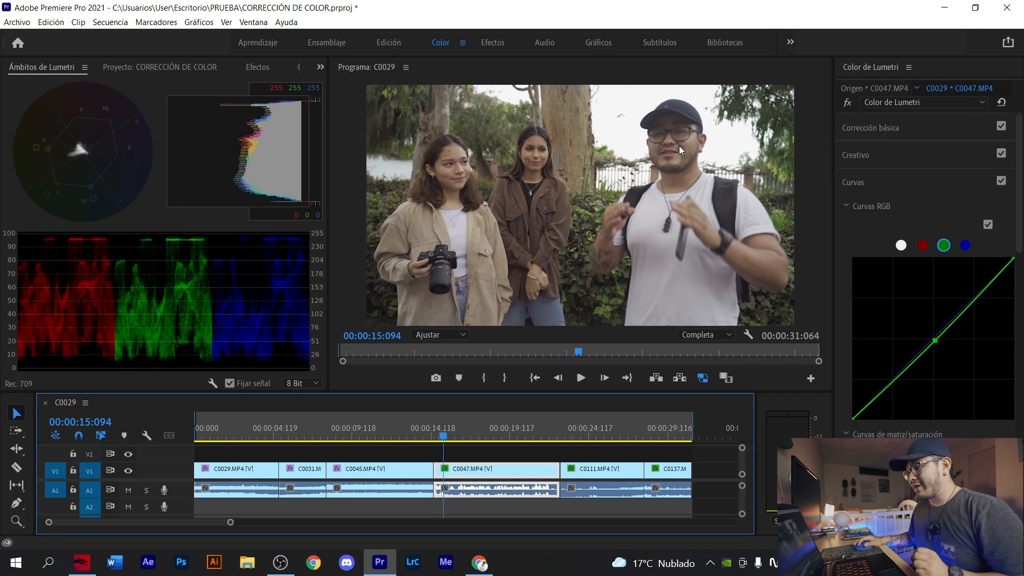
click(897, 176)
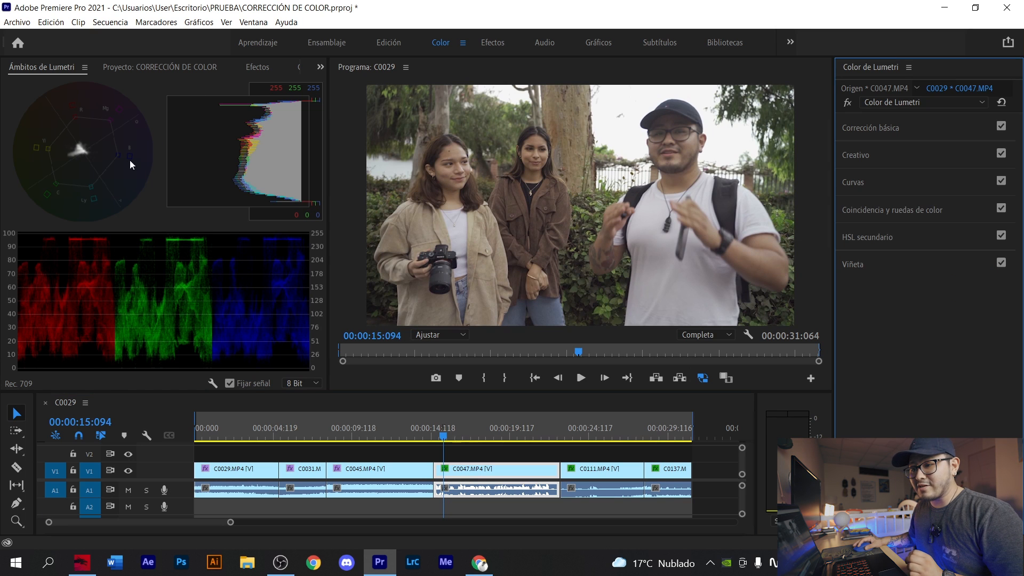
Hide the histogram and the RGB parade so the scopes show only the YUV vectorscope
right_click(209, 379)
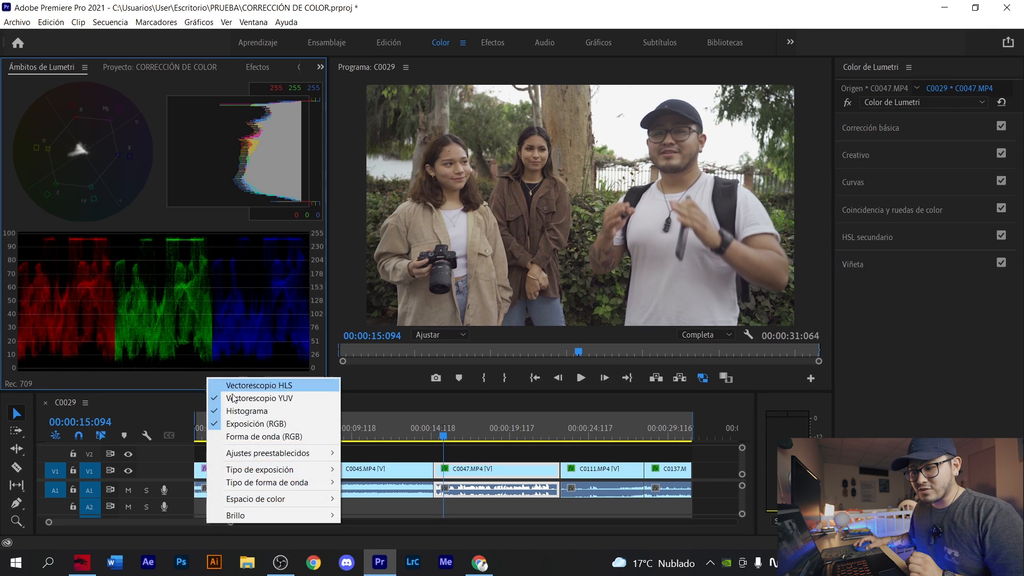
click(272, 410)
click(212, 383)
click(256, 423)
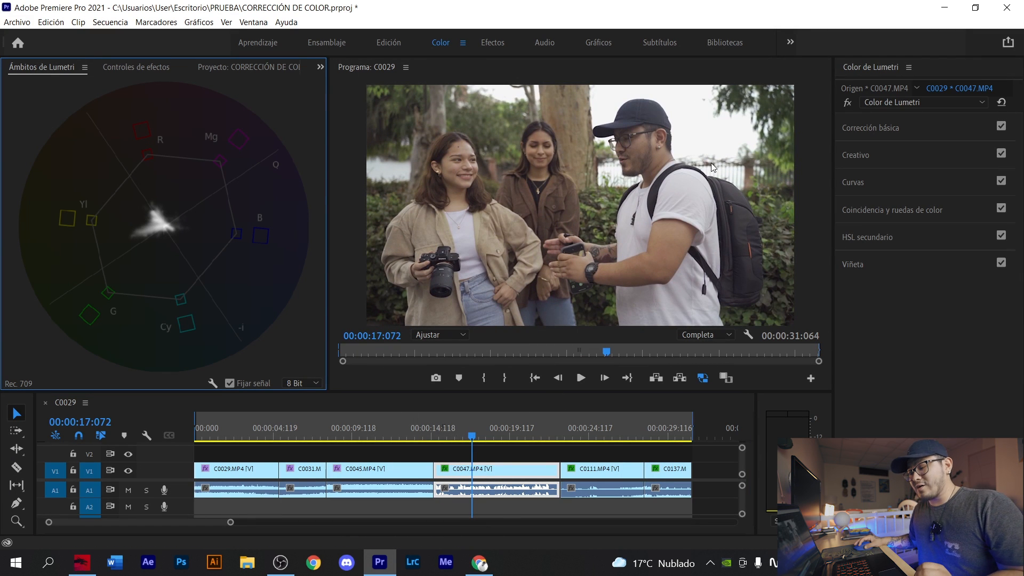
Draw a closed free-form opacity mask on C0047 around the man's cheek, jaw and neck to isolate his skin
click(122, 71)
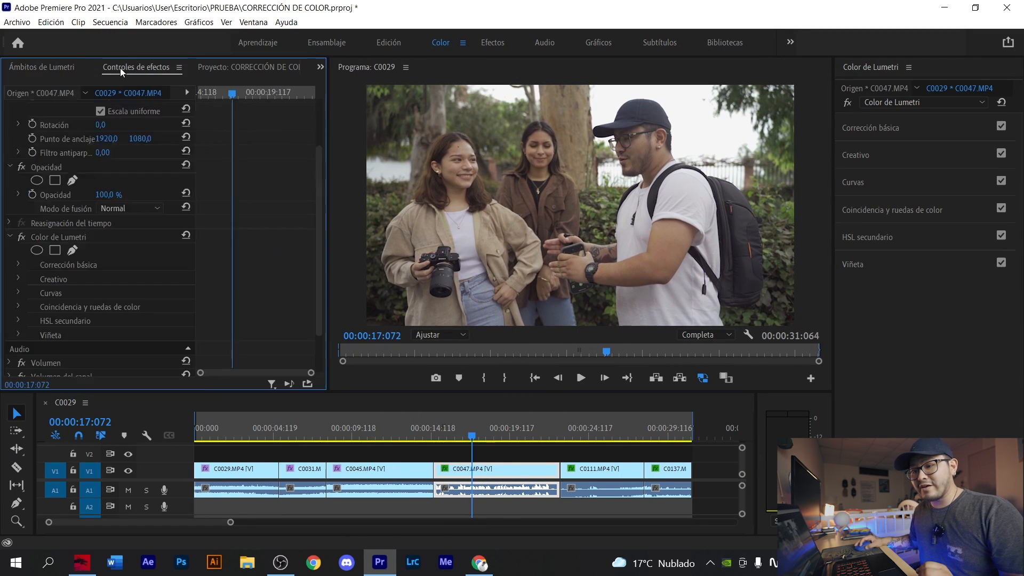
scroll(240, 232, up, 2)
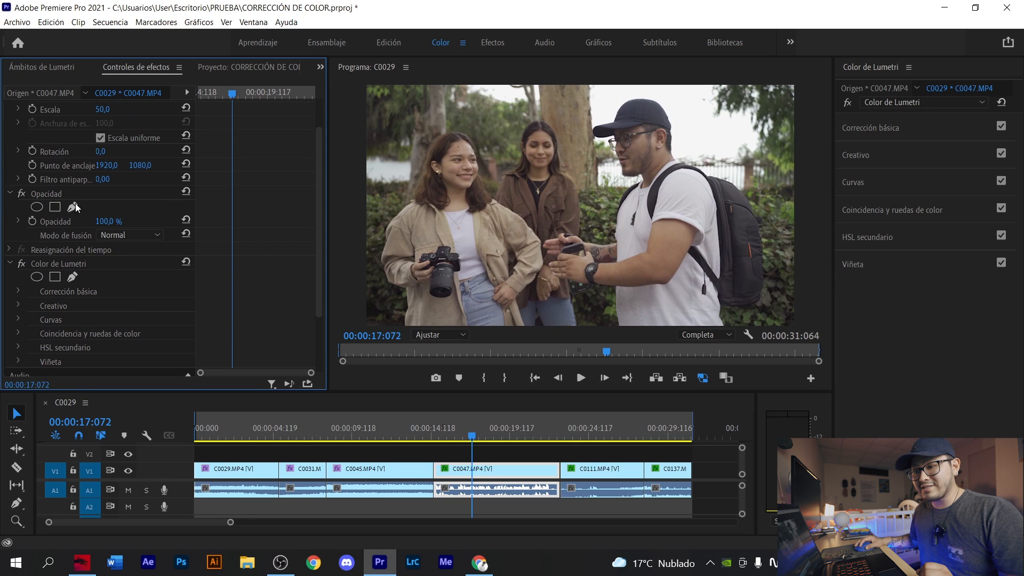
click(438, 335)
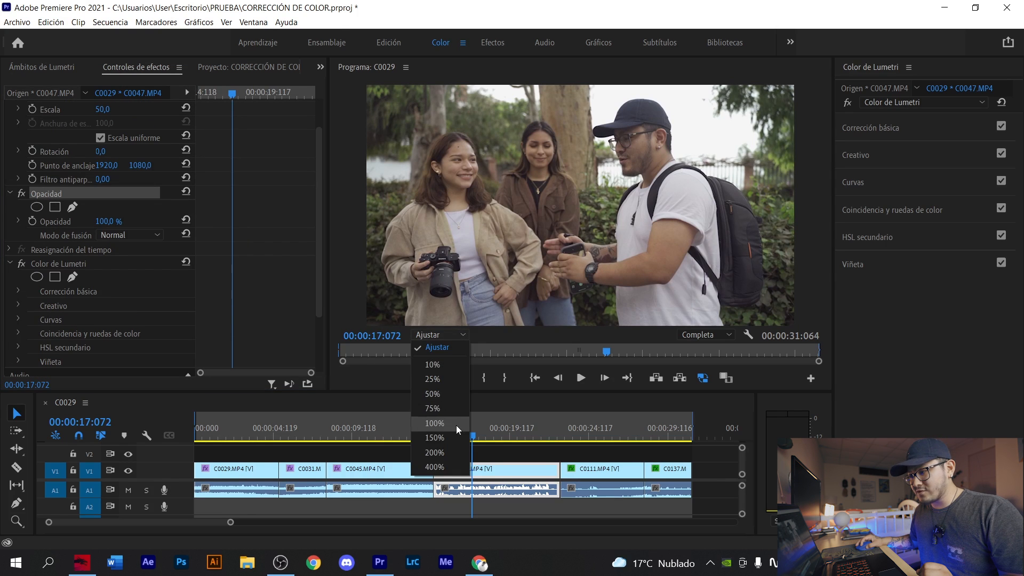
click(448, 438)
drag(580, 321, 664, 321)
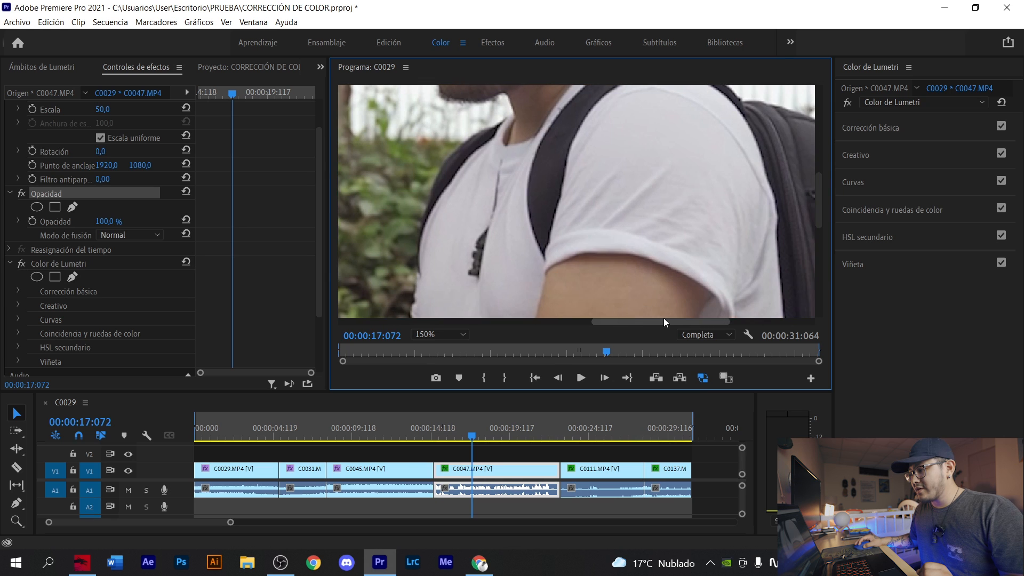
drag(817, 201, 820, 159)
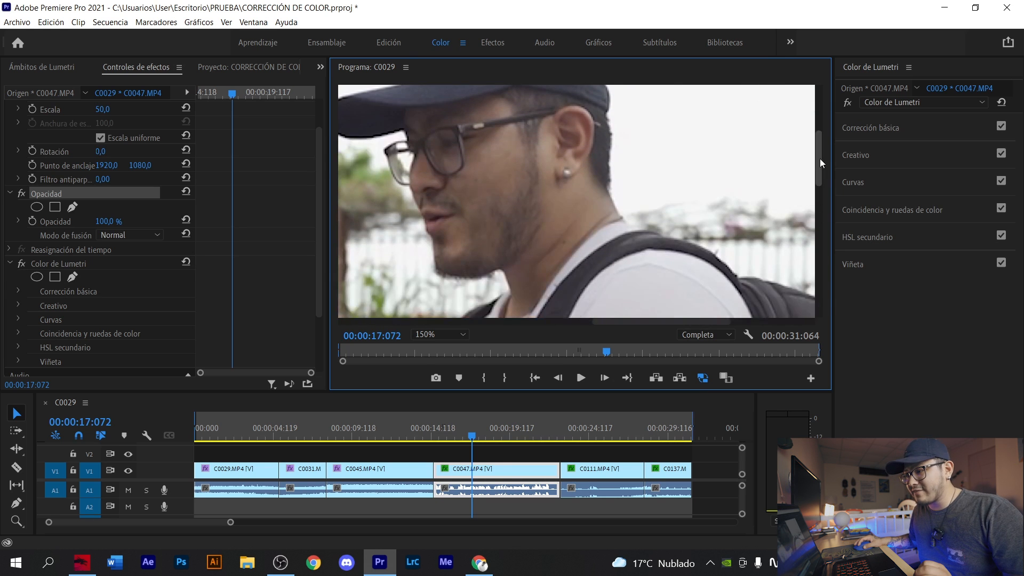
click(75, 207)
click(423, 121)
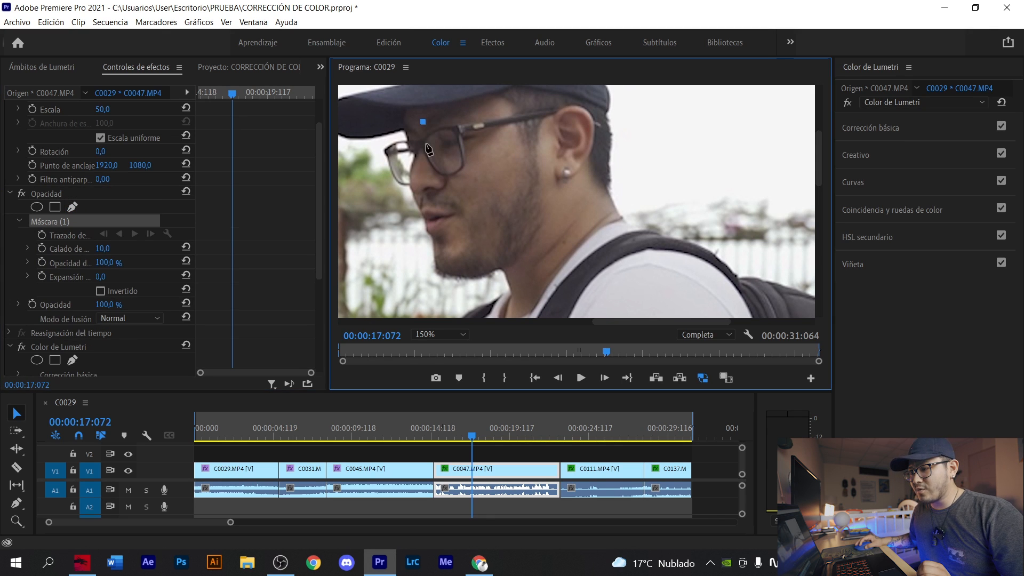
click(451, 262)
click(508, 256)
click(528, 306)
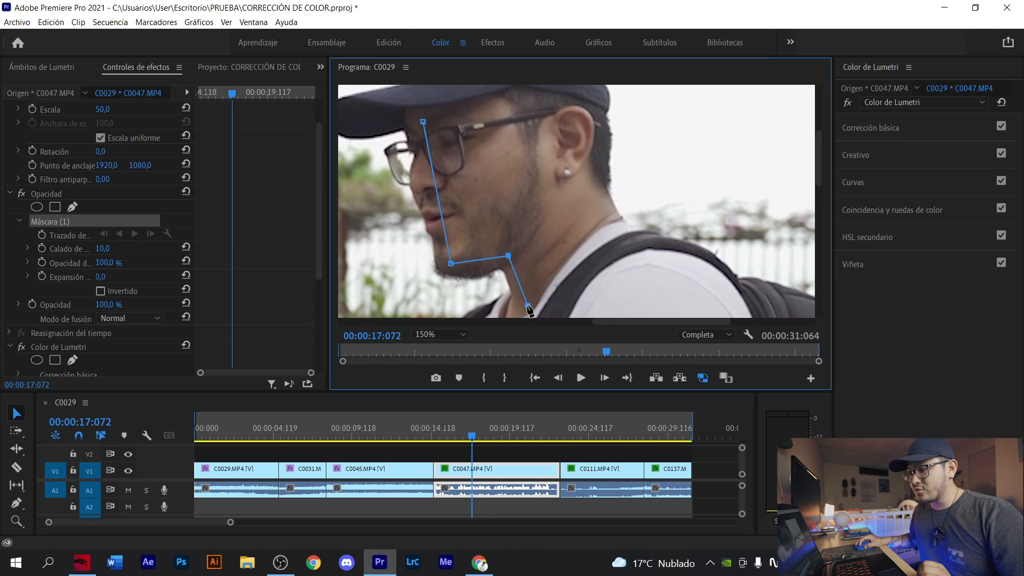
click(574, 240)
click(609, 211)
click(586, 172)
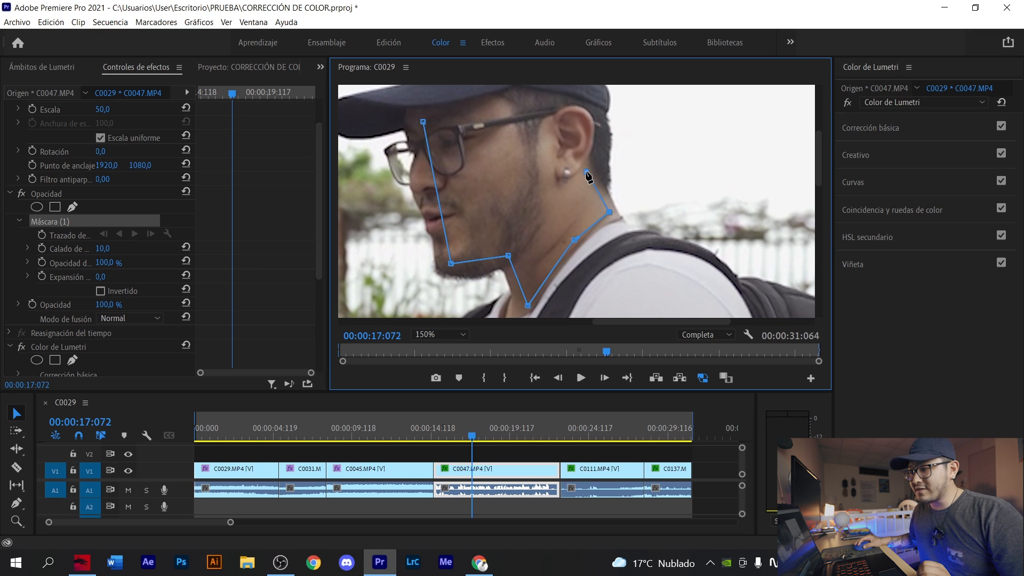
click(423, 122)
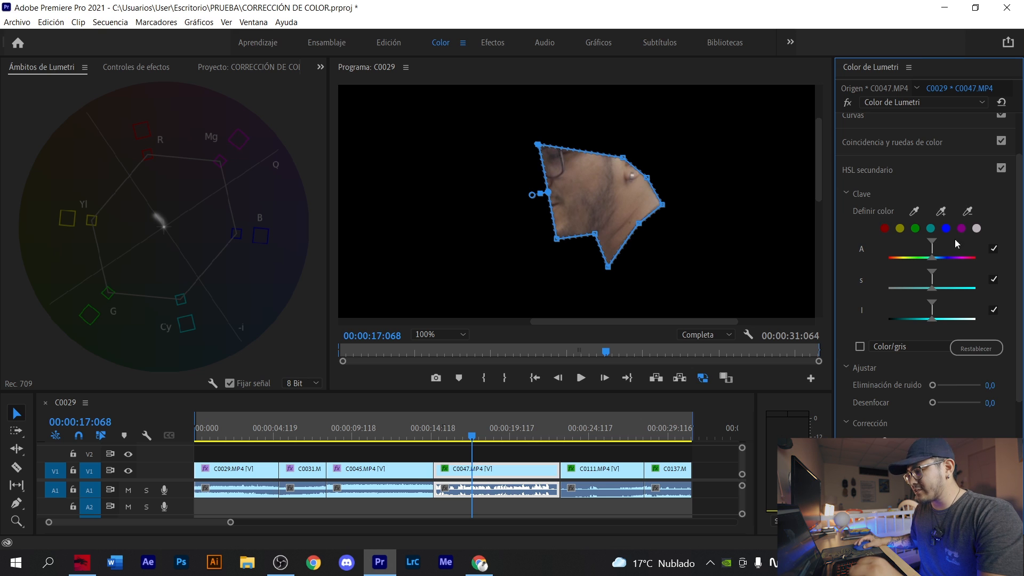
Key the sampled cheek skin in HSL Secondary with the Color/Gray preview, widening saturation and luminance, and extend the mask's upper corner
click(913, 213)
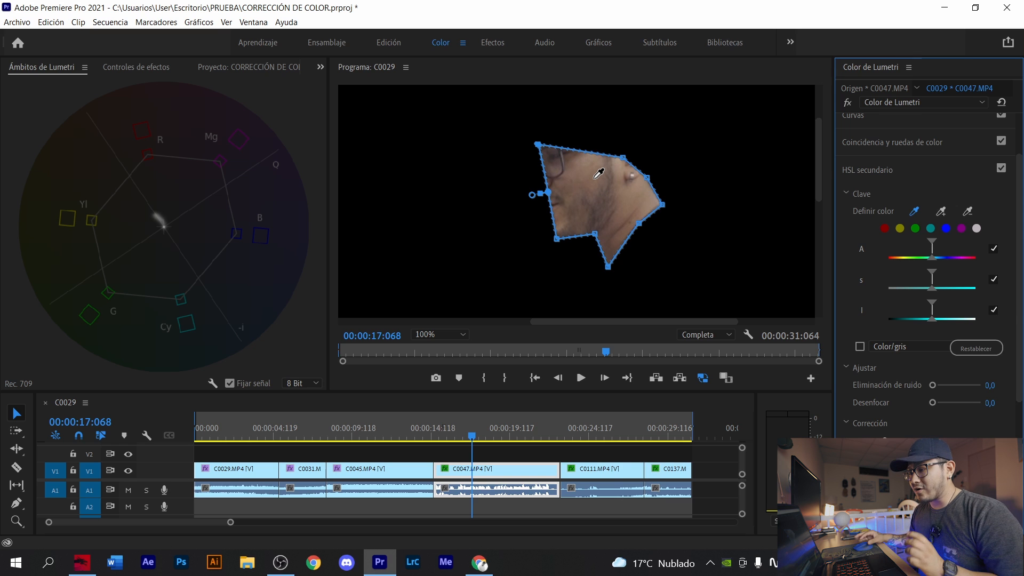
click(595, 177)
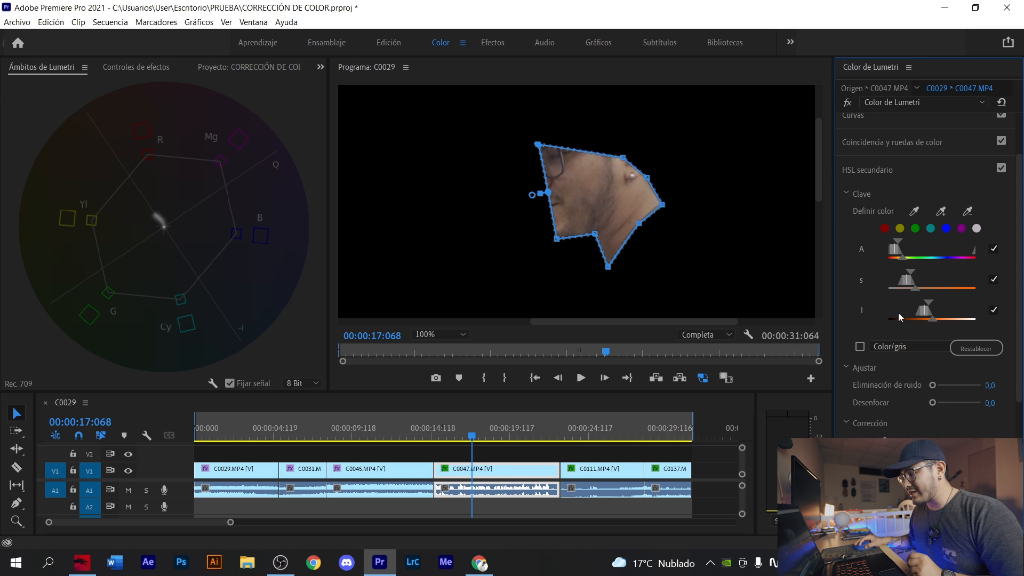
click(860, 348)
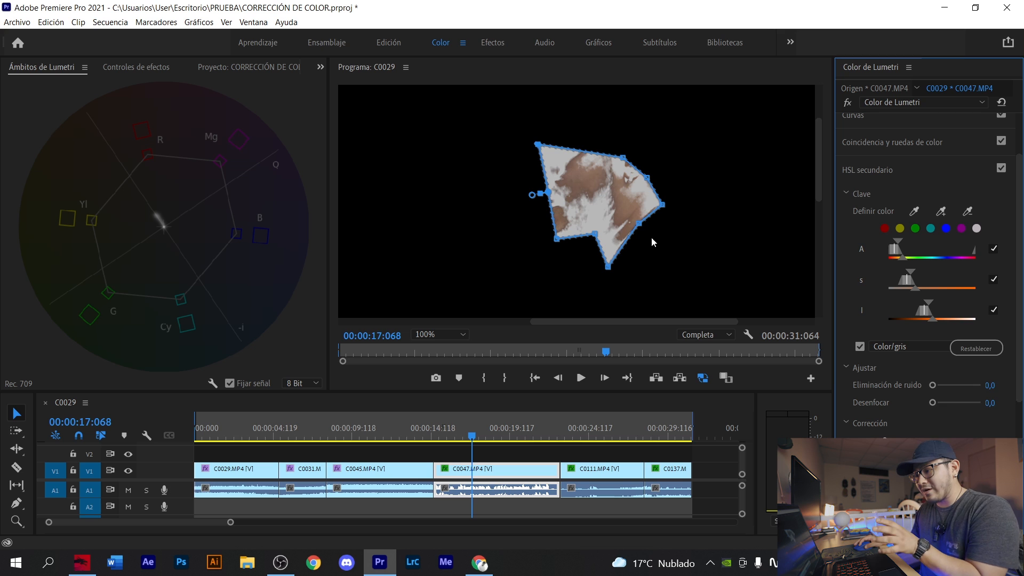
drag(915, 288, 959, 321)
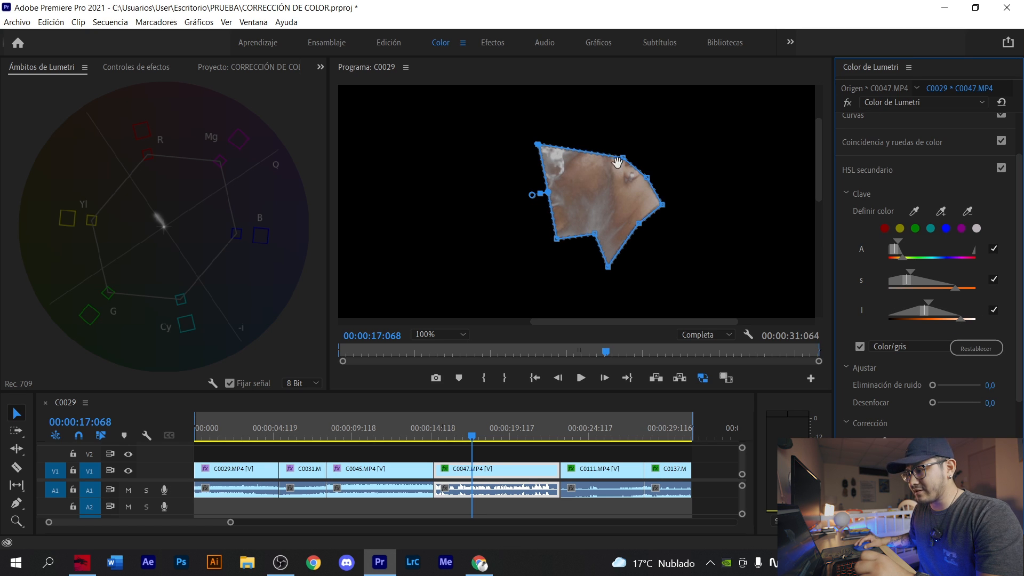
drag(623, 157, 592, 131)
Switch the HSL Secondary correction to three wheels, nudge the midtones slightly toward red, and turn off the Color/Gray preview
scroll(885, 292, down, 3)
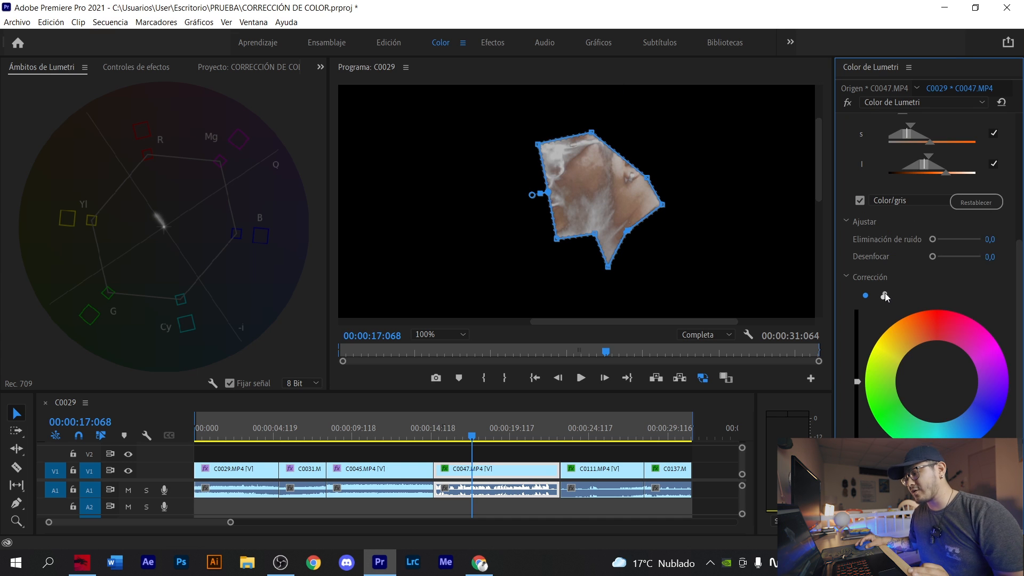
click(883, 296)
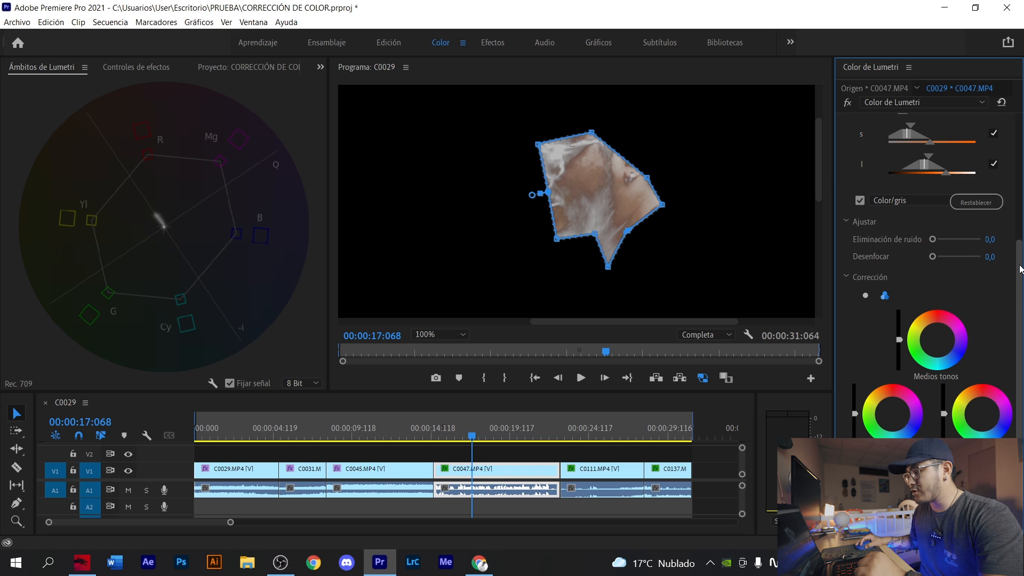
scroll(927, 291, down, 1)
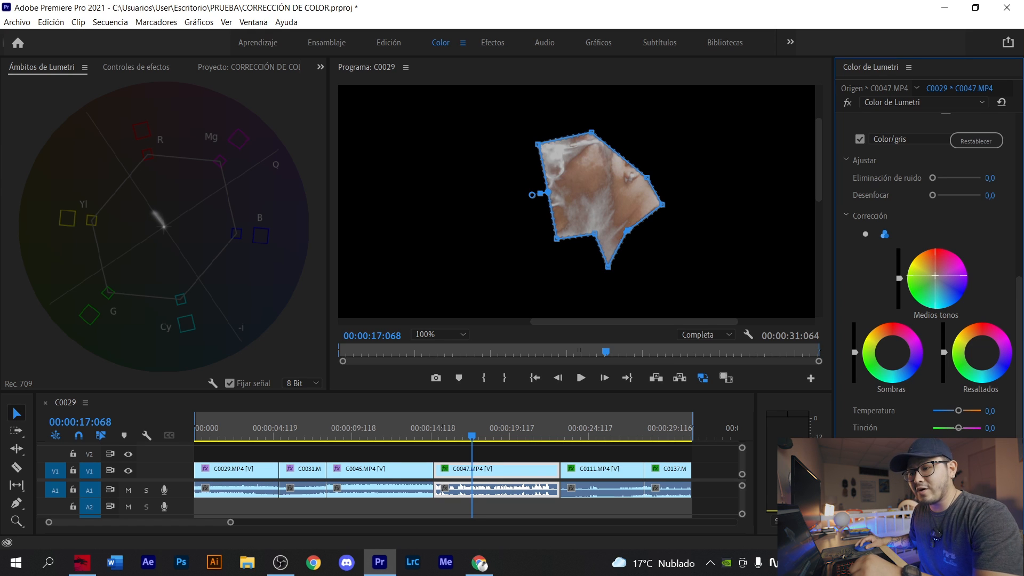
mouse_move(946, 265)
mouse_down()
mouse_move(929, 282)
mouse_move(939, 268)
mouse_move(950, 281)
mouse_move(935, 272)
mouse_up()
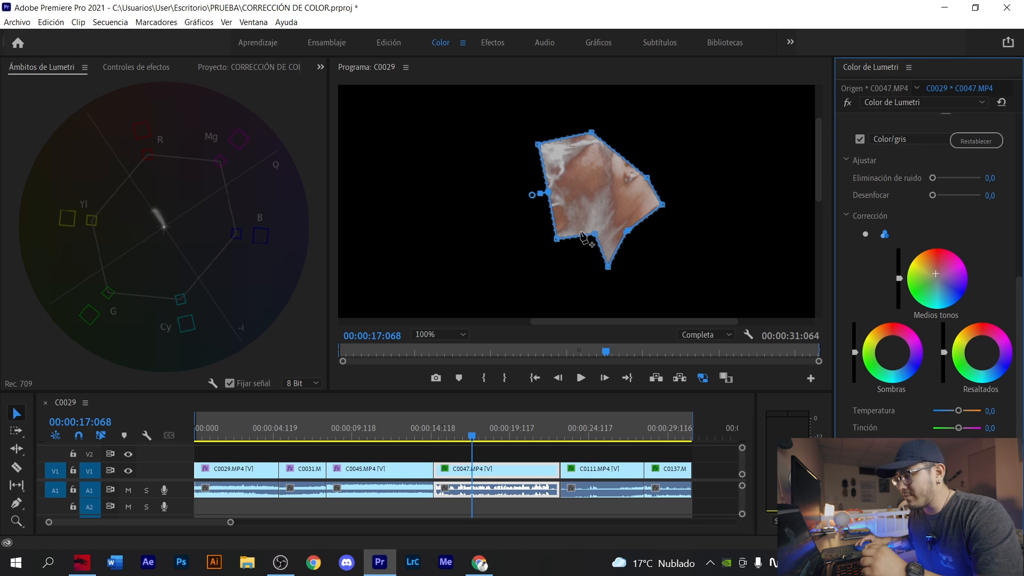
click(860, 139)
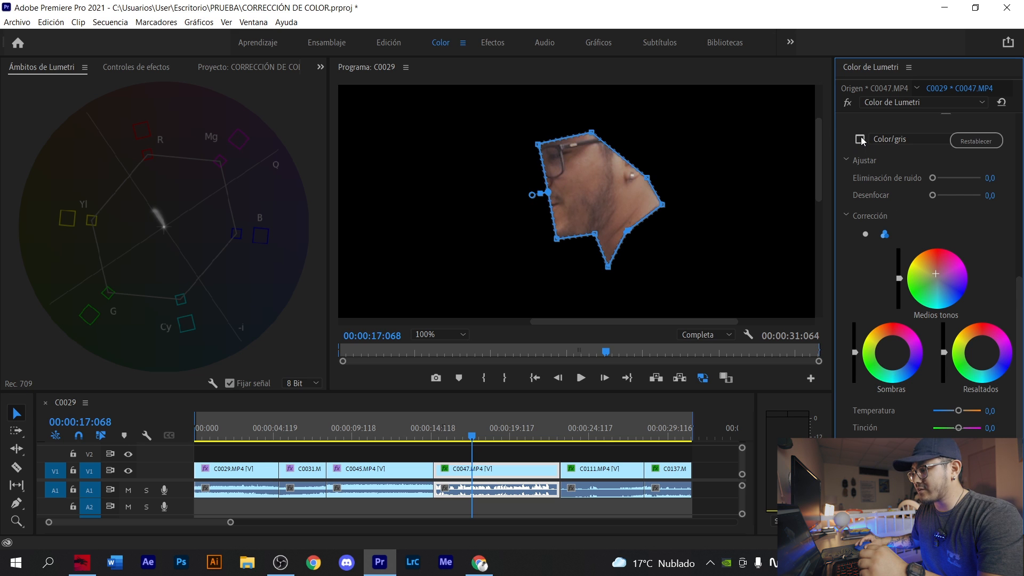
Disable C0047's masked Opacity effect and toggle HSL Secondary off and back on to compare the skin tone in the full frame
drag(1018, 288, 1018, 208)
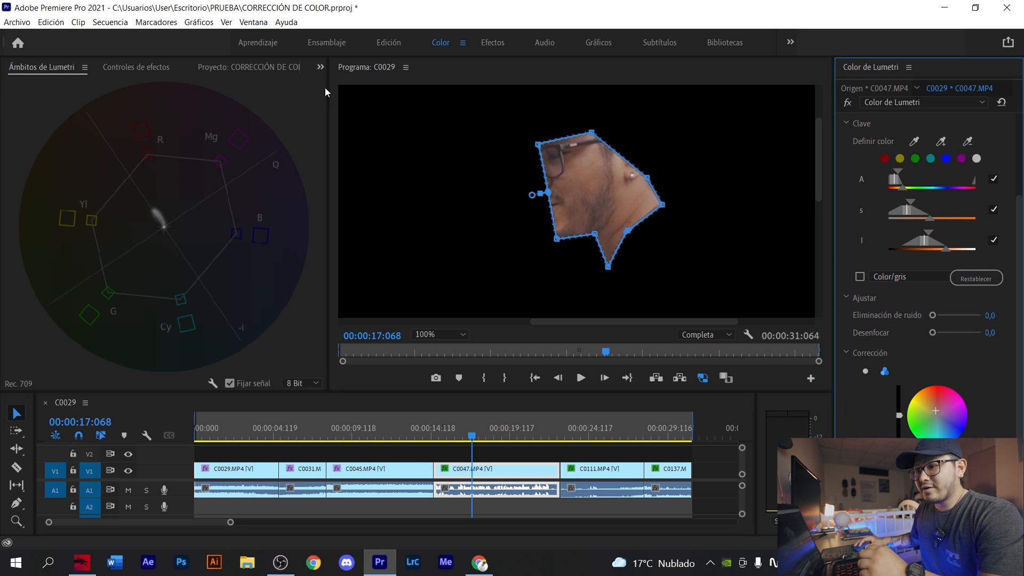
click(128, 67)
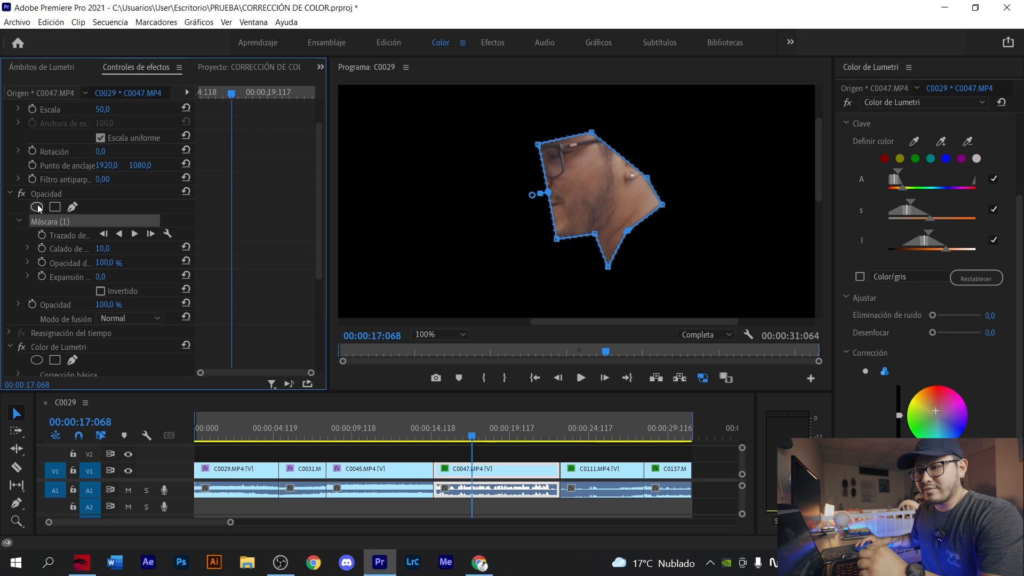
click(21, 194)
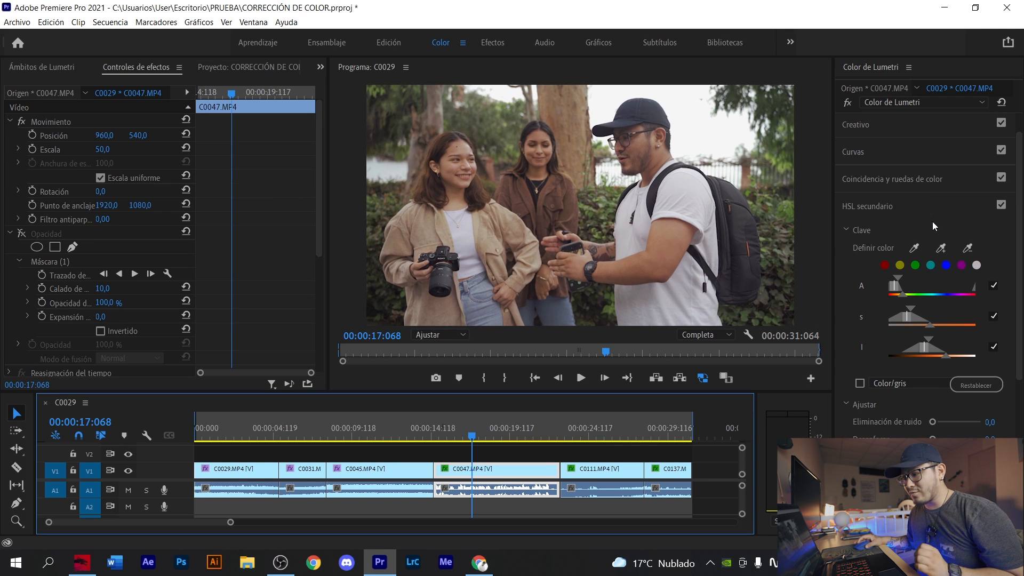
click(1001, 205)
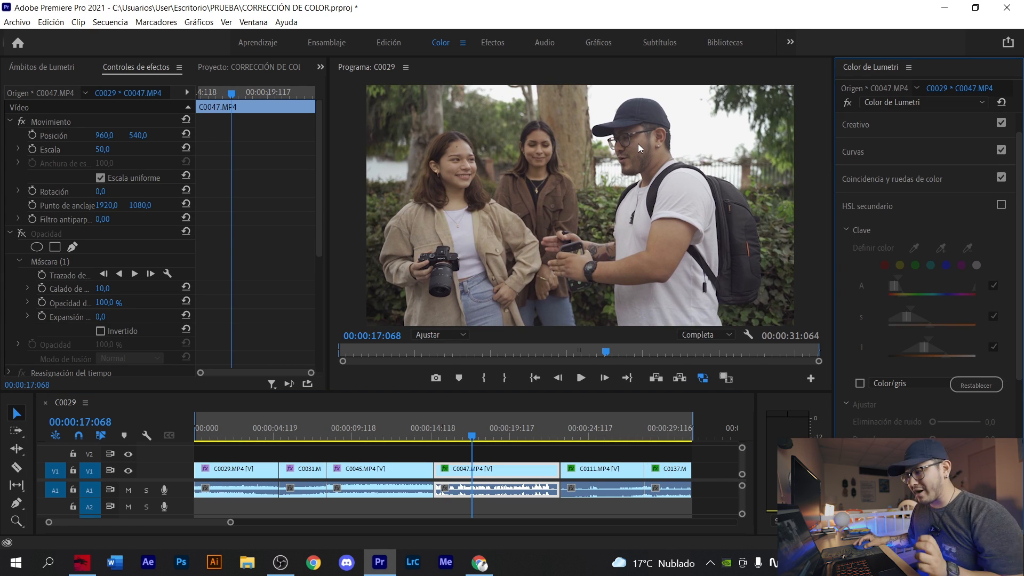
click(1001, 205)
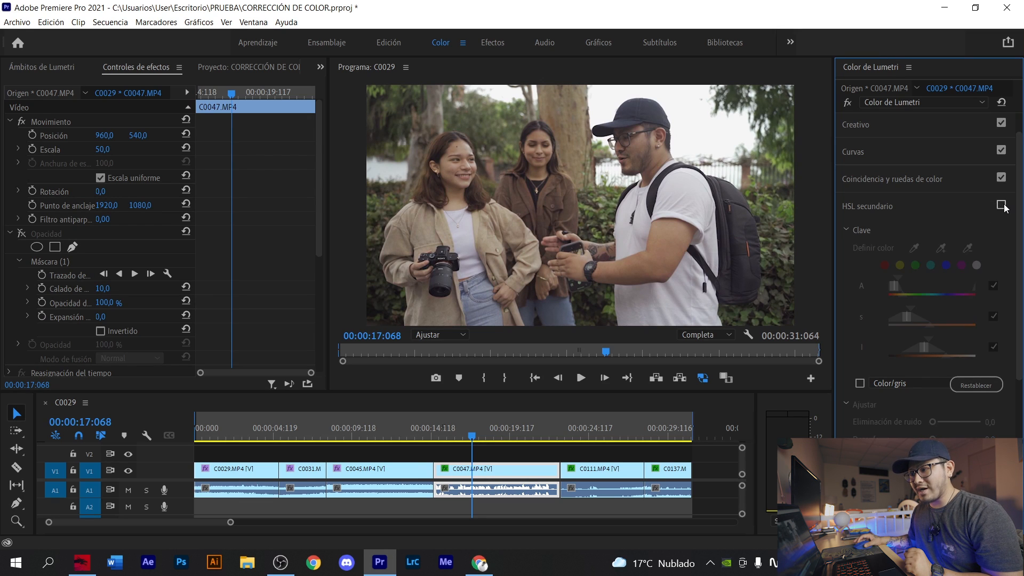
Place the project's adjustment layer on V2 above C0047 and extend it to match the clip's length
click(321, 67)
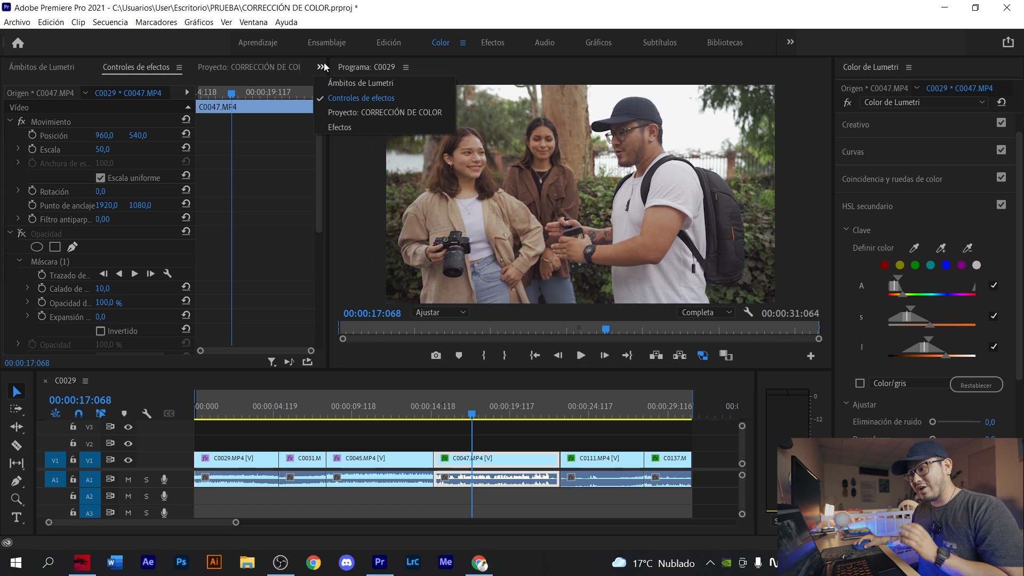
click(348, 240)
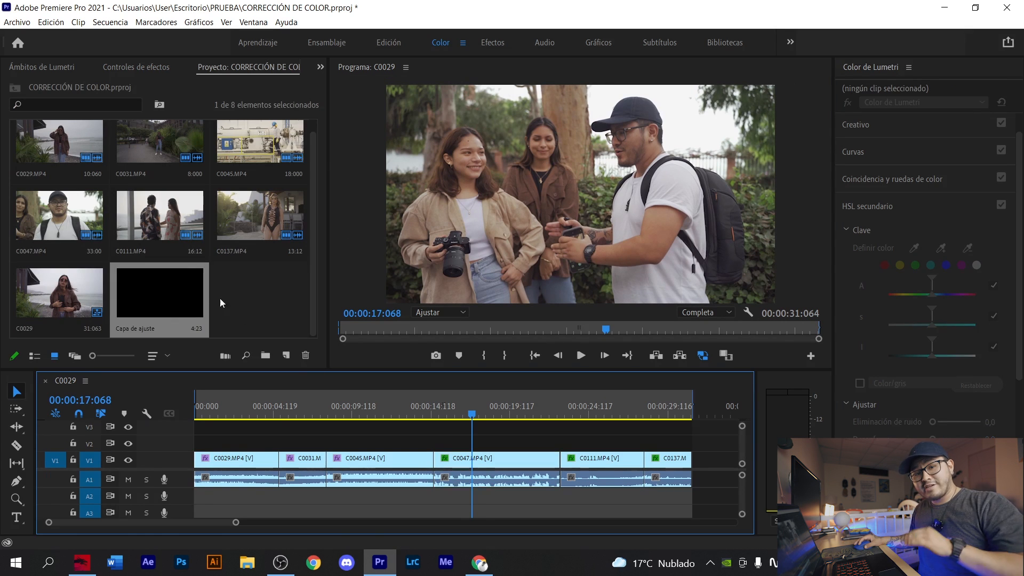
click(256, 305)
drag(200, 298, 443, 447)
drag(510, 441, 559, 441)
click(514, 457)
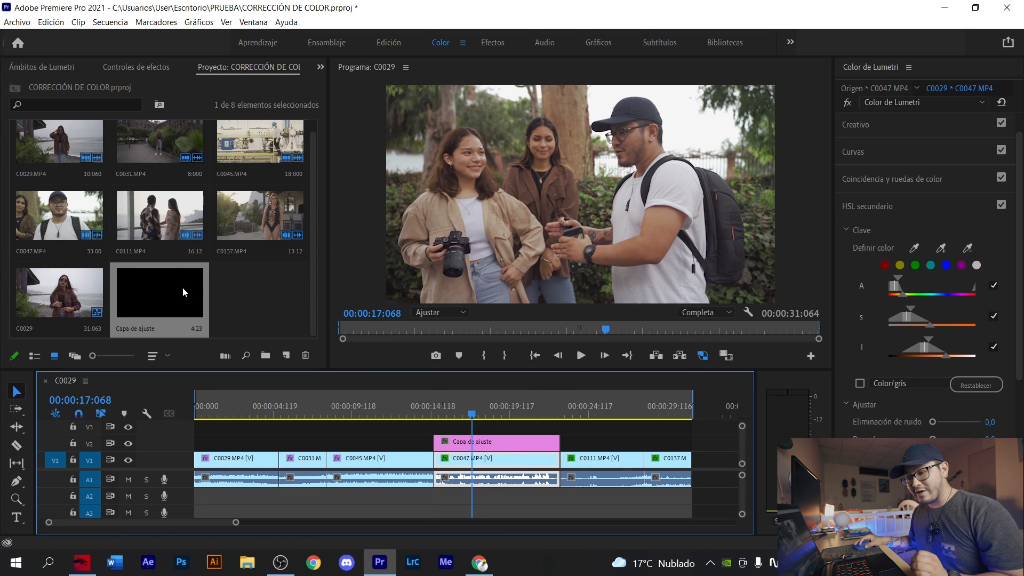
View the Adjustment Layer option for creating new project items, and select the adjustment layer above C0047
click(288, 359)
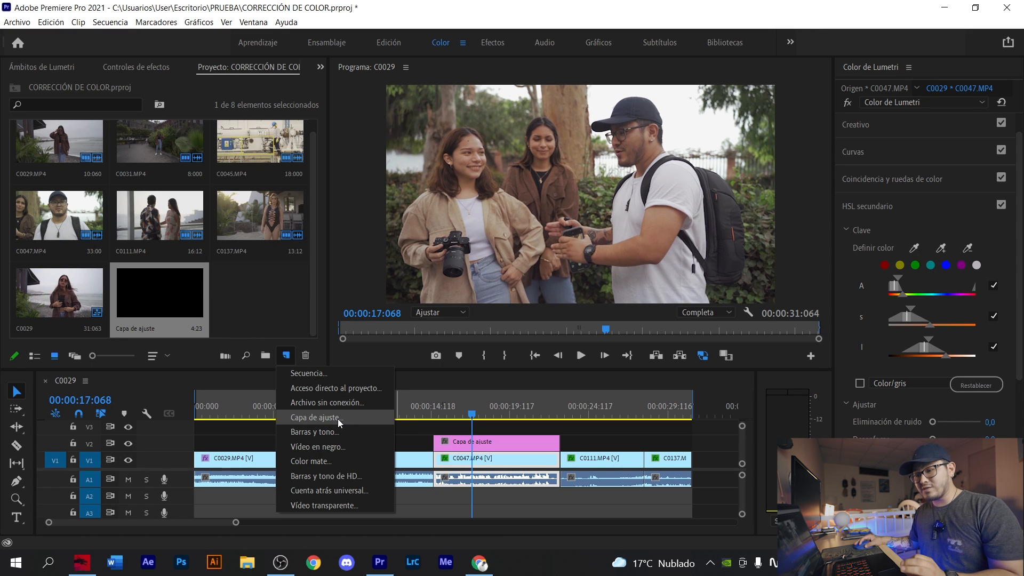
click(298, 319)
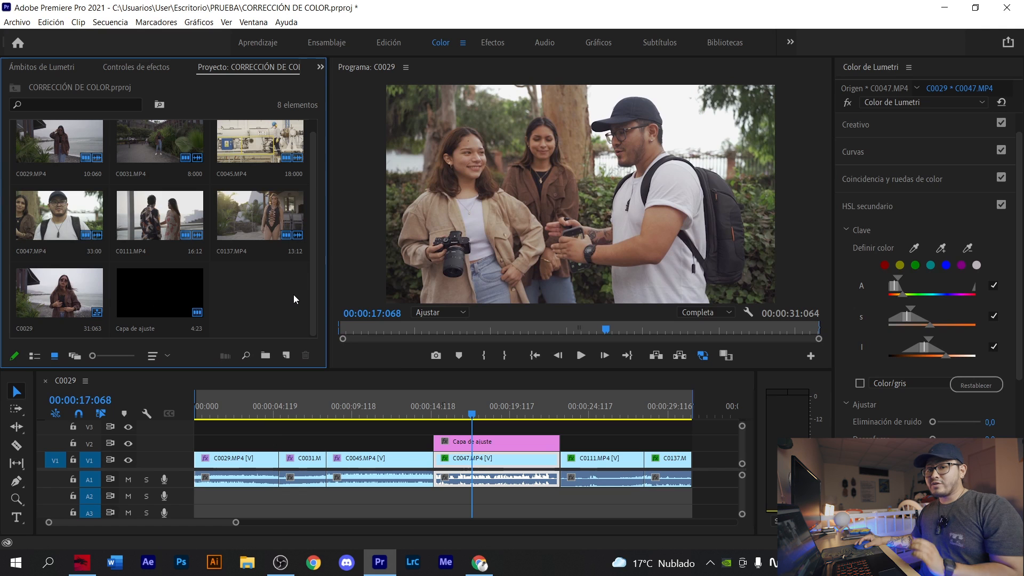
click(504, 447)
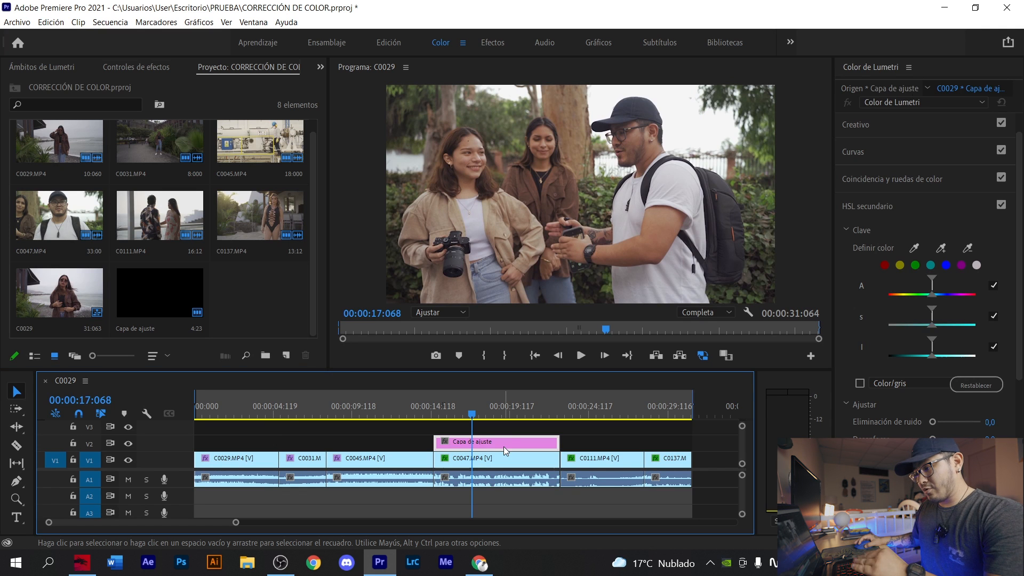
Shape the adjustment layer's red RGB curve into a gentle S, raising the highlights and lowering the shadows
click(913, 149)
drag(954, 280, 963, 275)
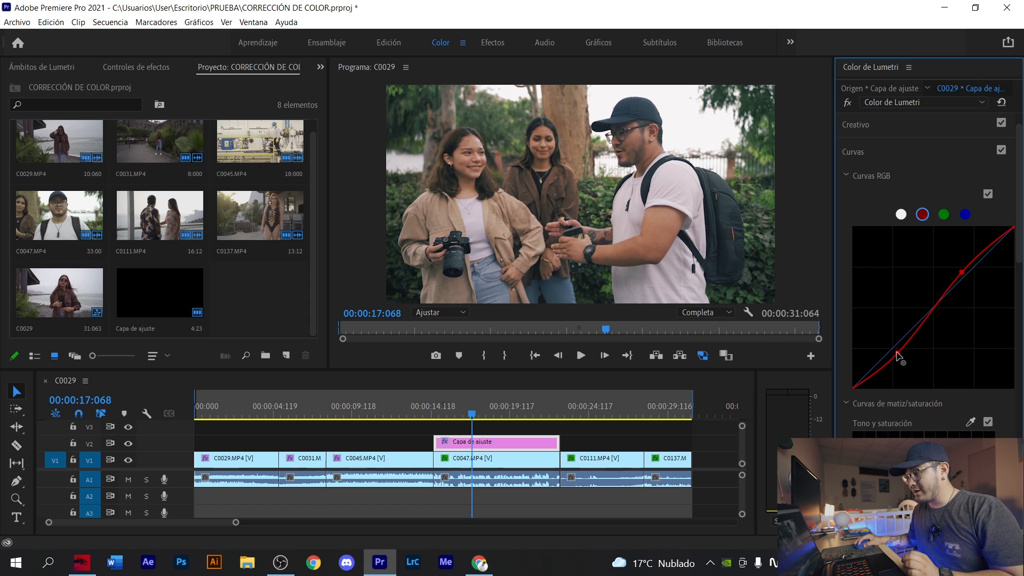
drag(897, 353, 900, 354)
Shape the adjustment layer's green and blue RGB curves into gentle S-curves with slightly lowered shadows and raised highlights
click(943, 214)
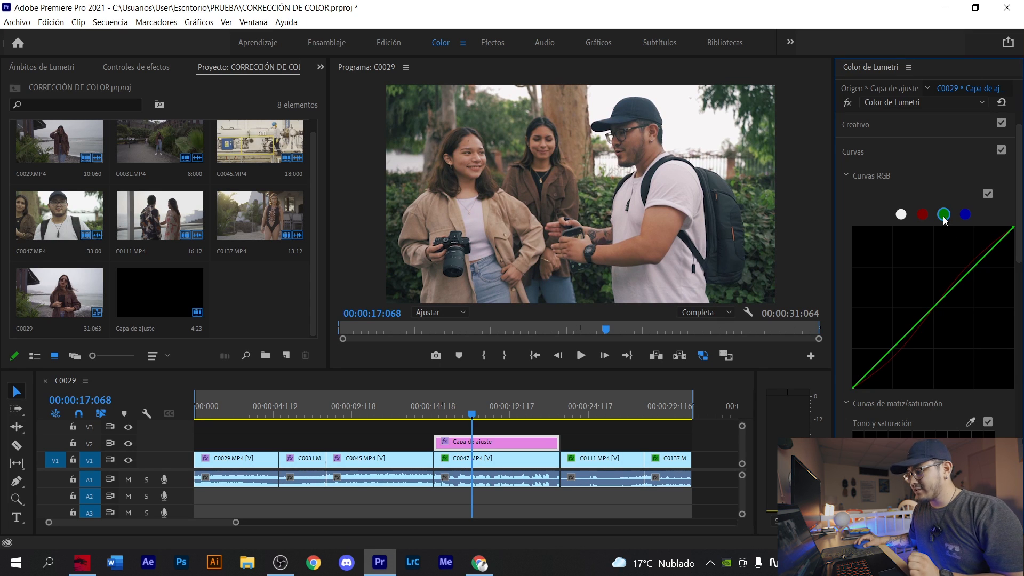
click(899, 342)
click(962, 278)
drag(899, 343, 901, 347)
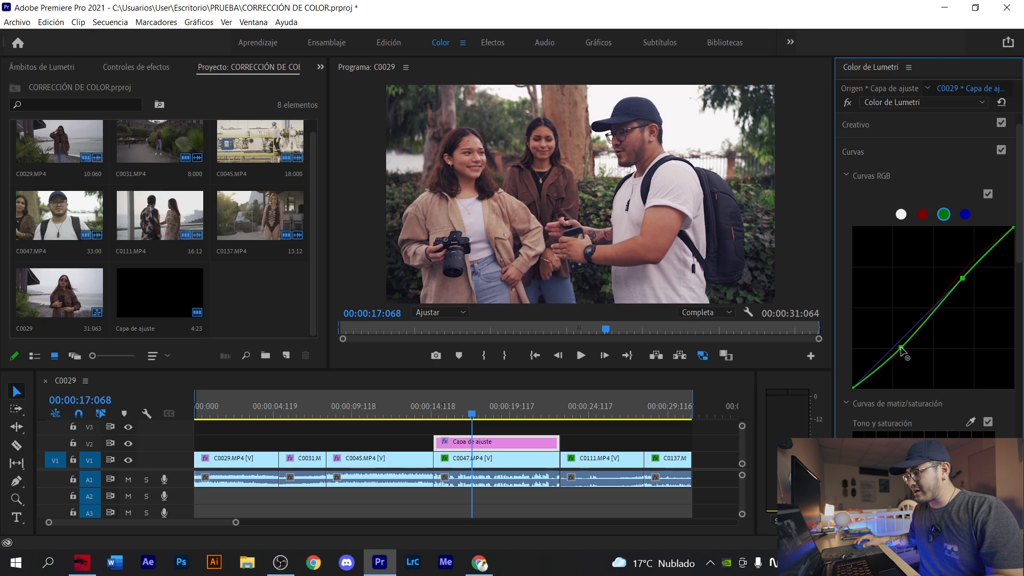
drag(962, 278, 963, 275)
click(965, 214)
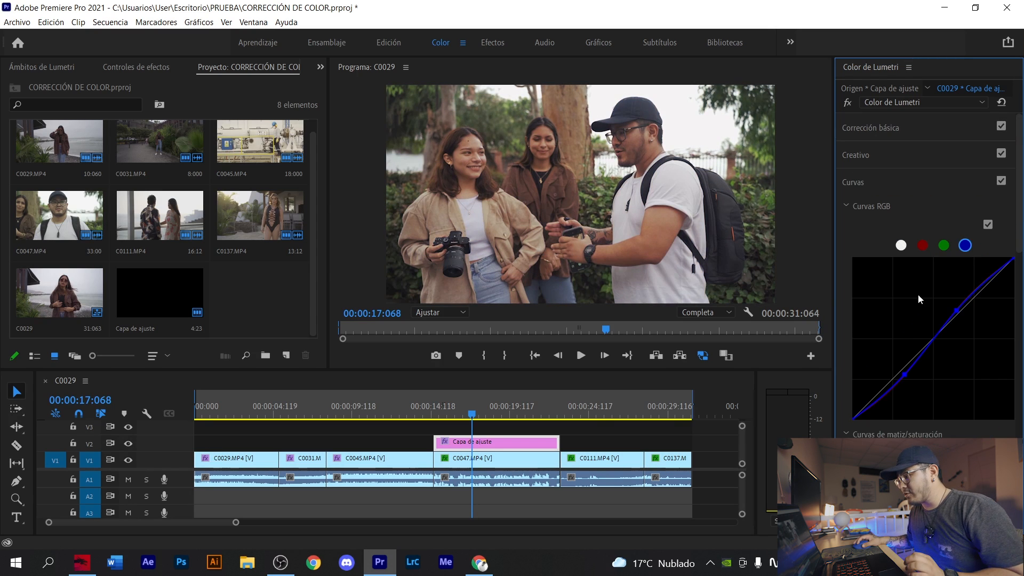
Sample the green foliage behind the group for the Hue vs Hue curve and raise the middle green point slightly
scroll(933, 267, down, 3)
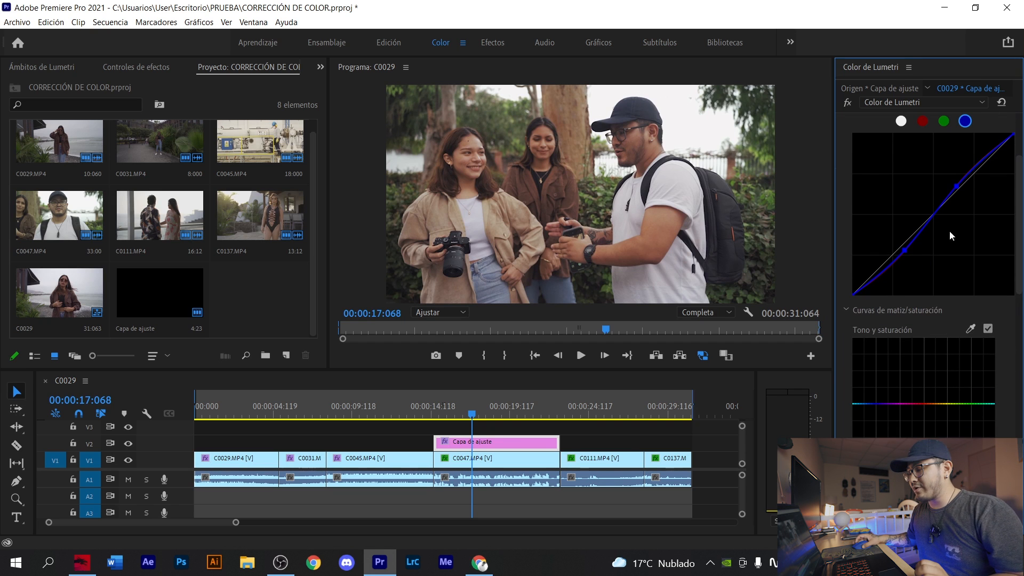
drag(1019, 208, 1019, 221)
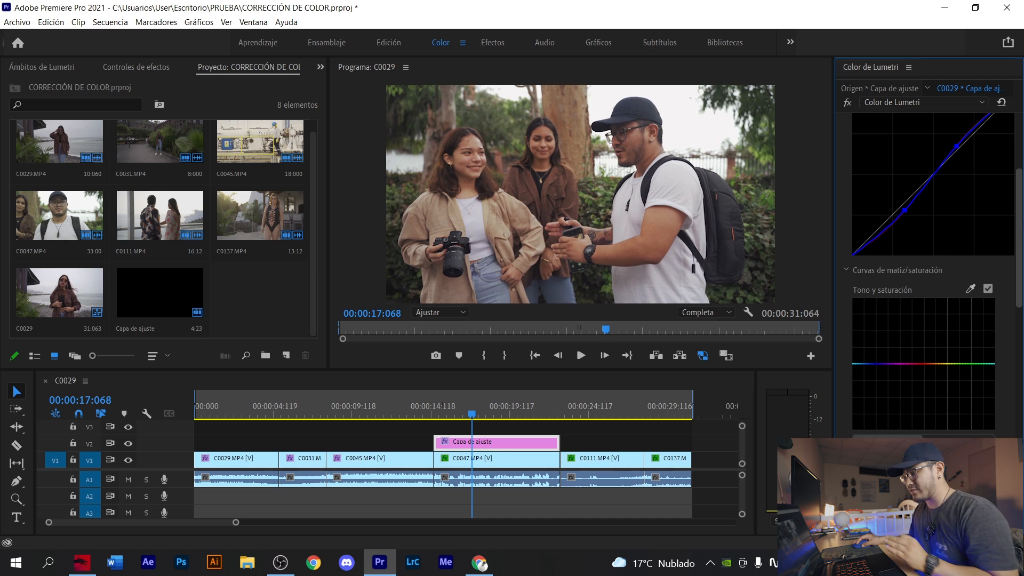
drag(1022, 204, 997, 252)
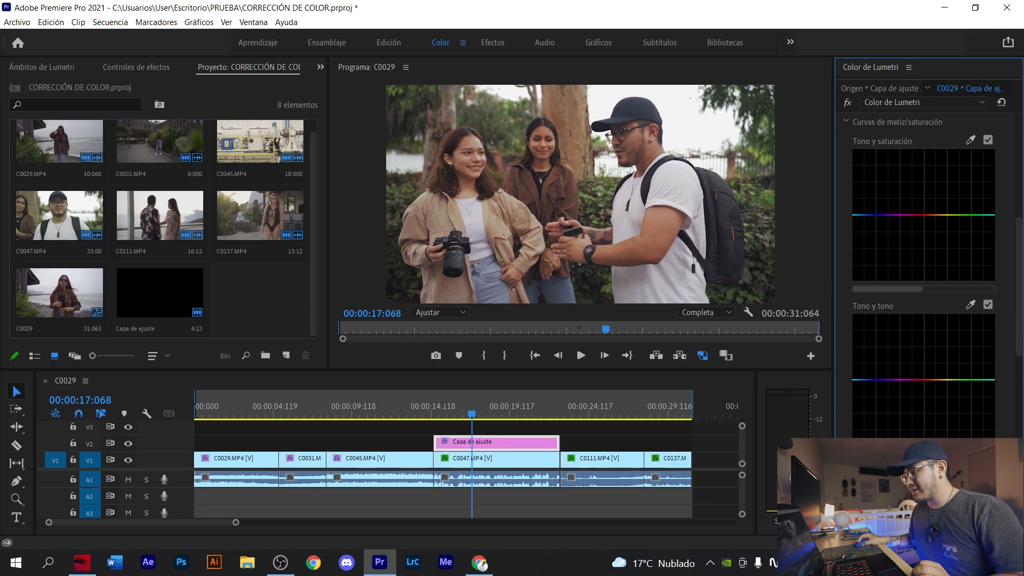
mouse_move(1019, 286)
mouse_down()
mouse_move(1019, 268)
mouse_move(1021, 296)
mouse_up()
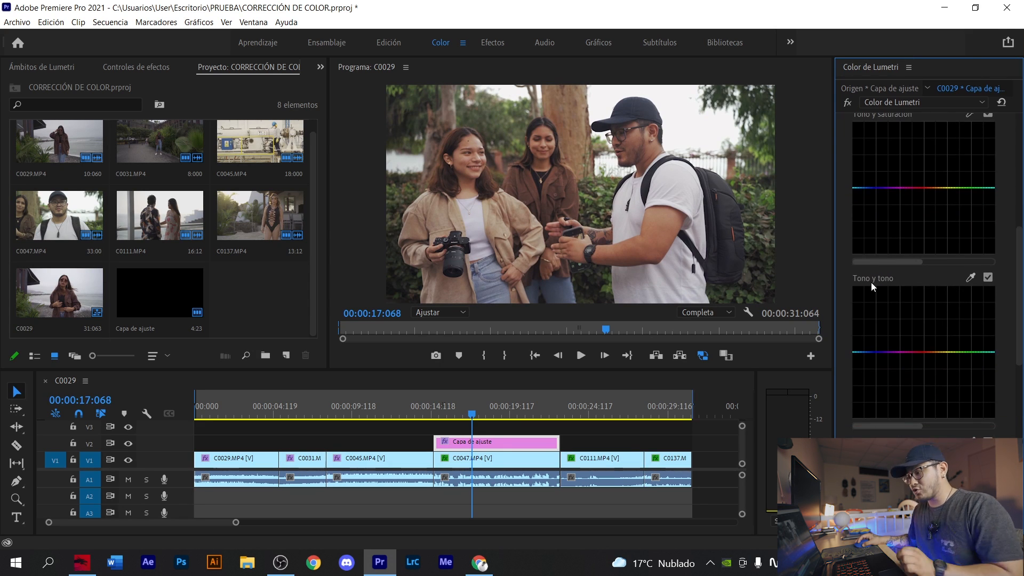
click(970, 278)
click(771, 199)
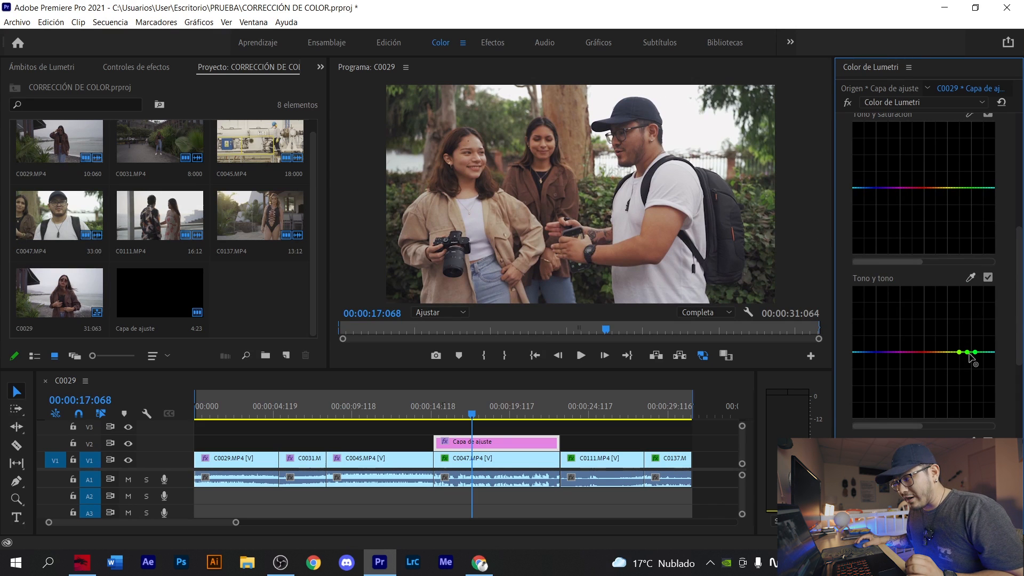
click(905, 352)
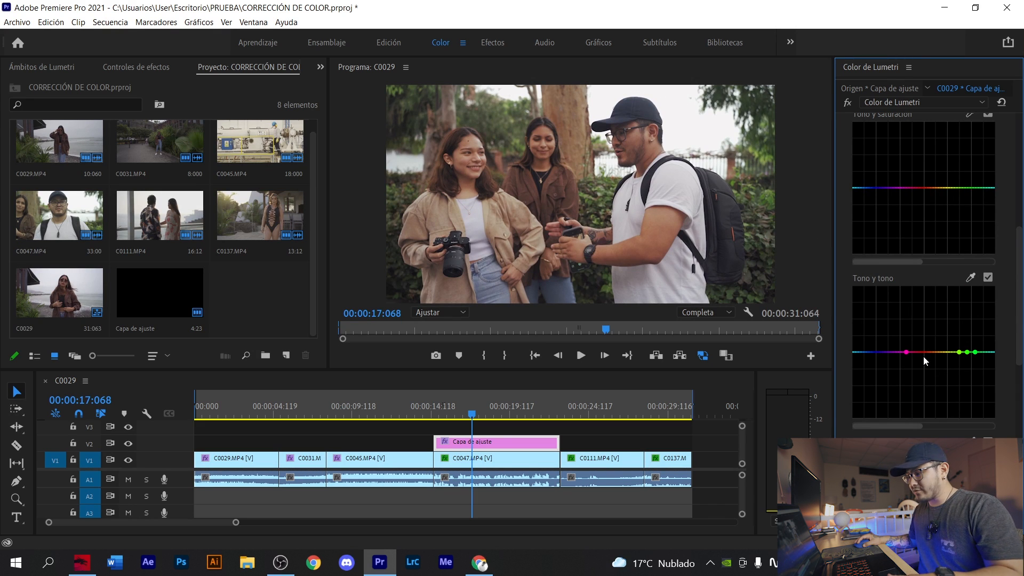
key(ctrl+z)
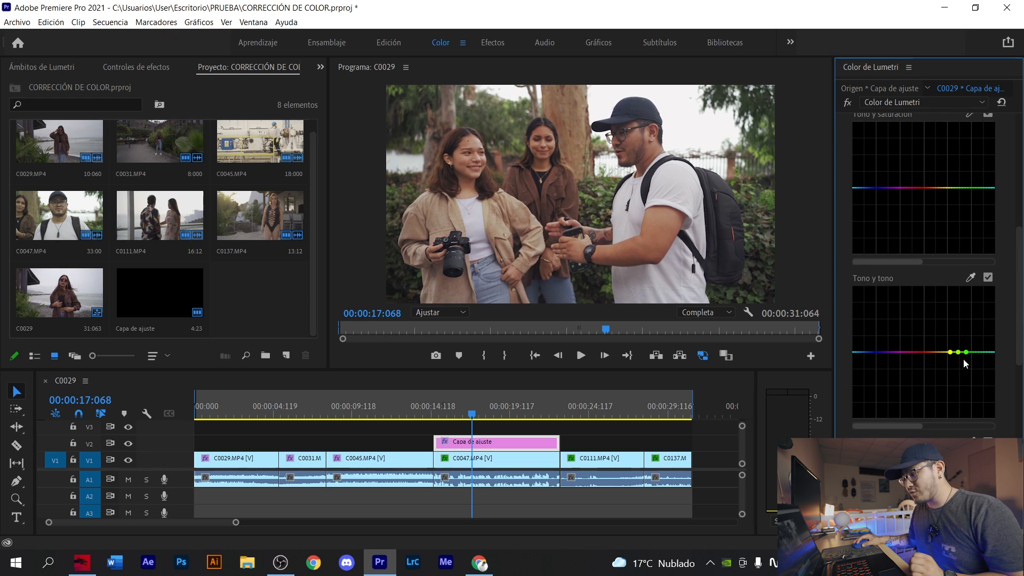
mouse_move(957, 352)
mouse_down()
mouse_move(965, 420)
mouse_move(960, 313)
mouse_move(962, 406)
mouse_move(964, 336)
mouse_move(965, 355)
mouse_up()
Add a control point in the blue range of the Hue vs Hue curve and raise it slightly
scroll(967, 357, up, 3)
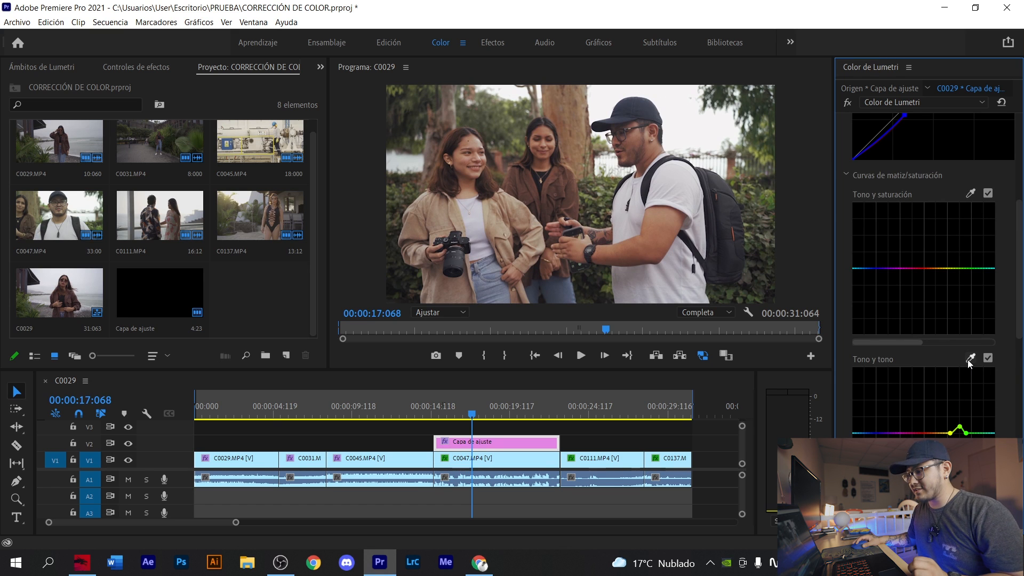
click(870, 433)
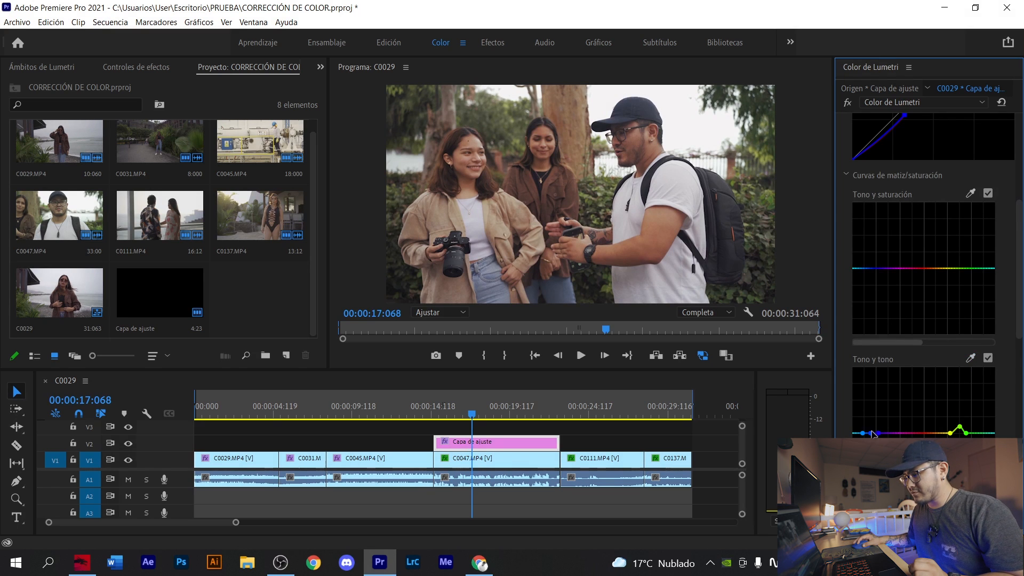
mouse_move(871, 433)
mouse_down()
mouse_move(873, 415)
mouse_move(873, 425)
mouse_up()
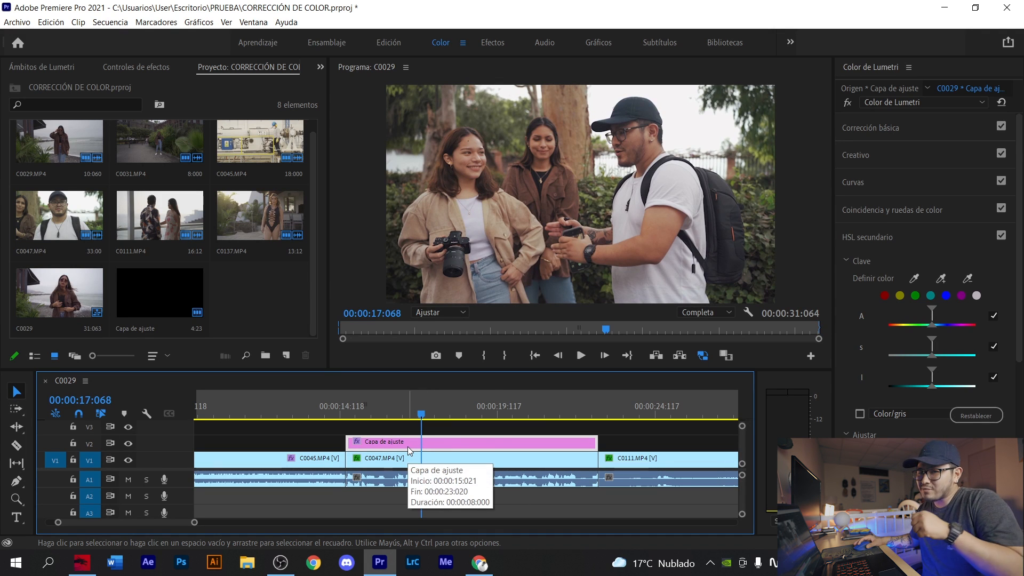
Hide track V2 and bypass C0047's Lumetri Color effect to view the footage without any grading
click(431, 459)
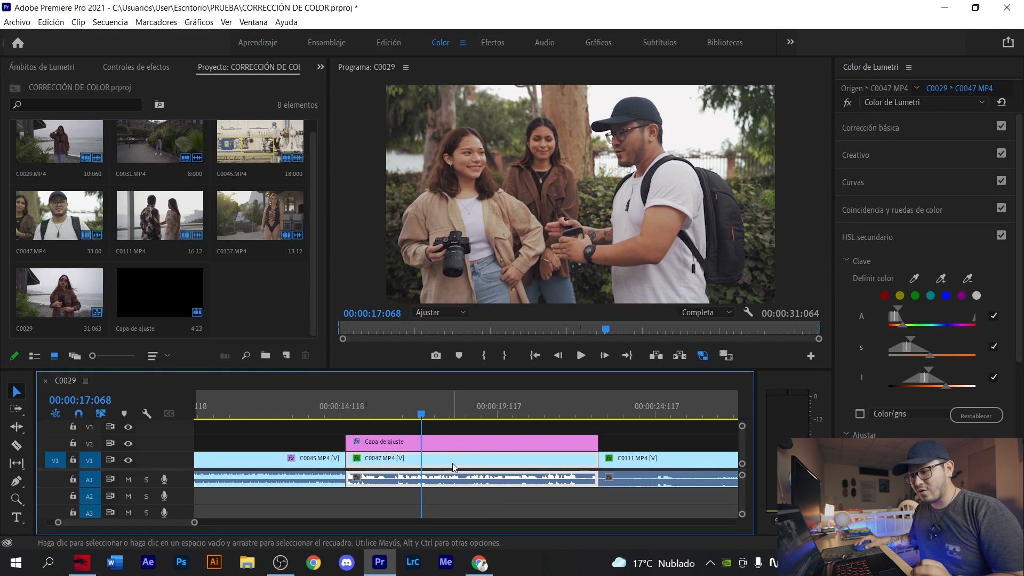
click(454, 443)
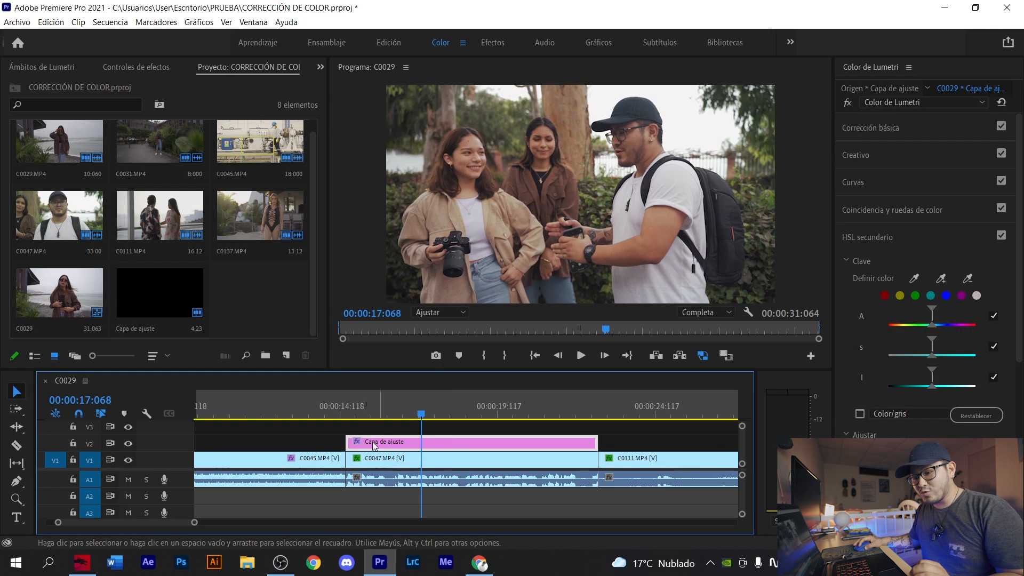
click(129, 443)
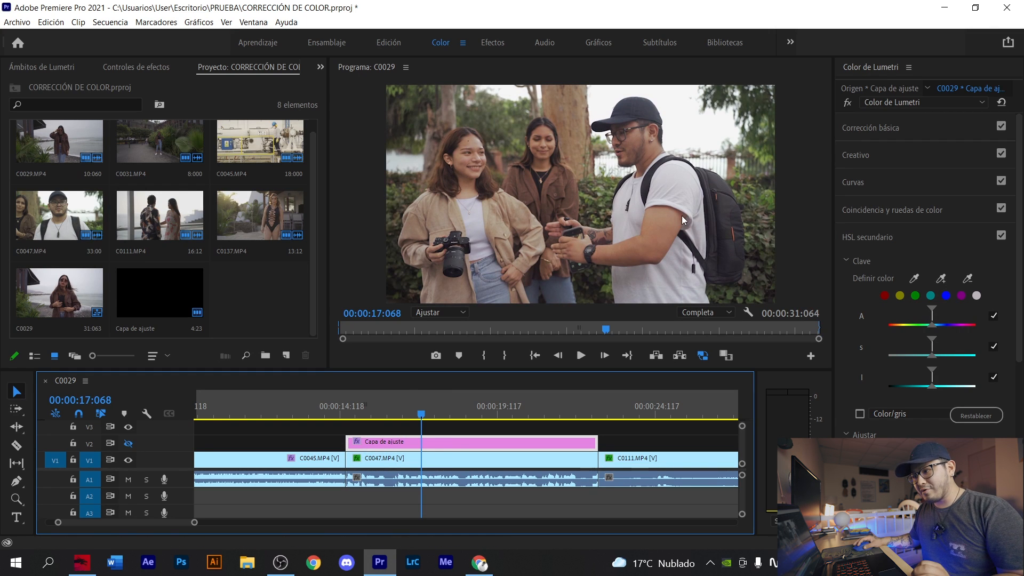
click(446, 460)
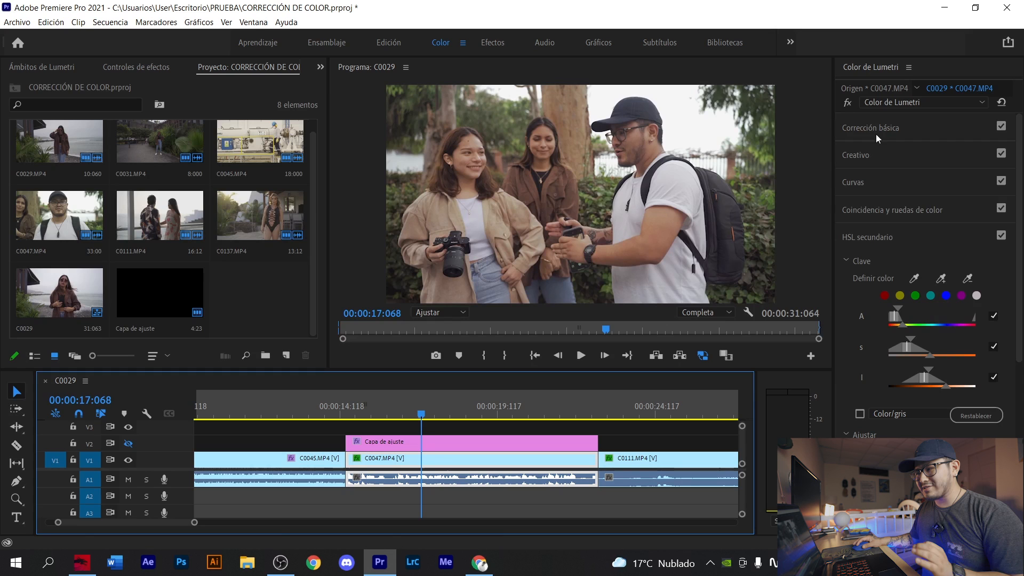
click(847, 103)
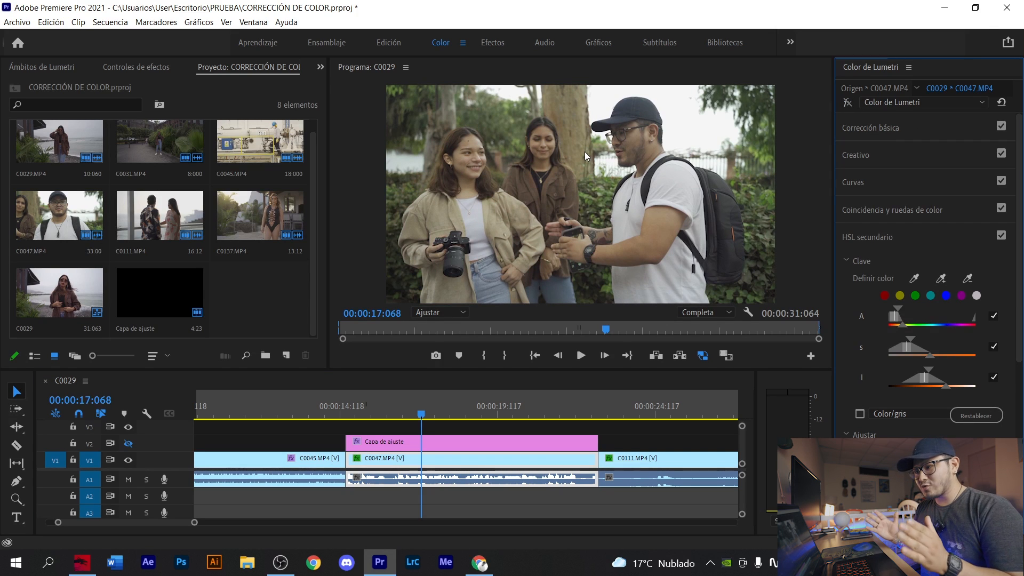
Select the adjustment layer and toggle track V2's visibility to judge its grade over the uncorrected clip
click(418, 443)
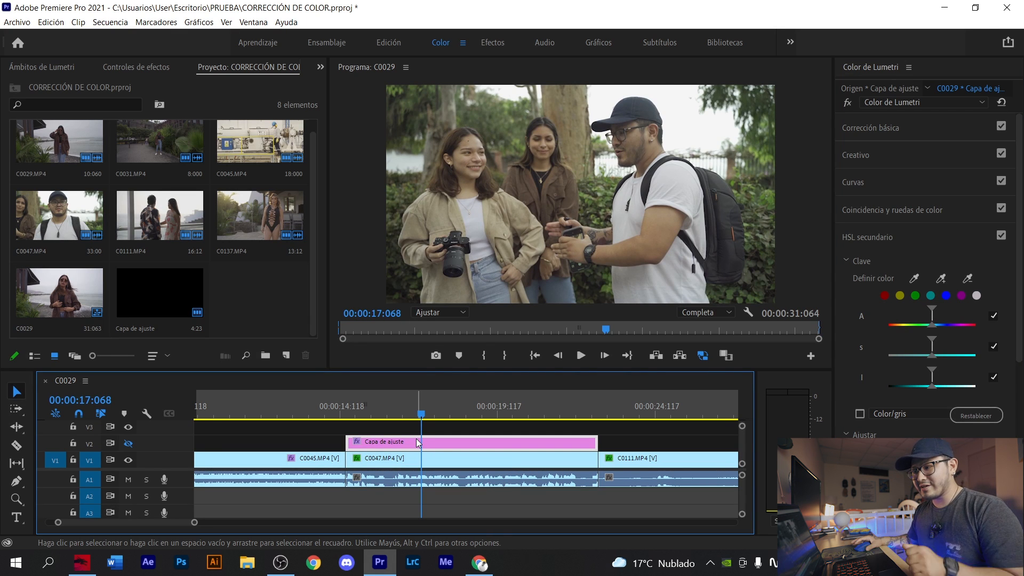
click(129, 444)
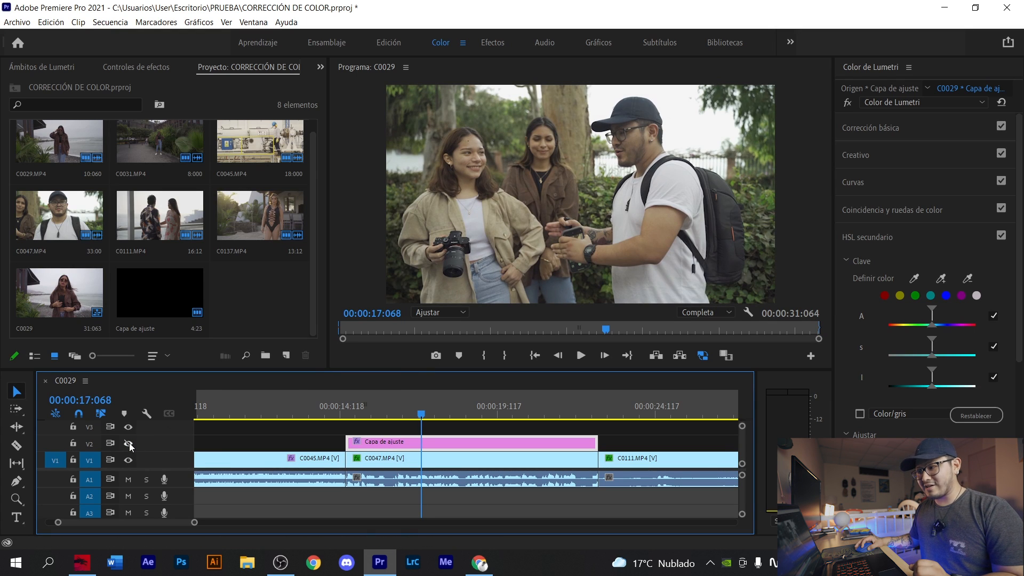
click(129, 445)
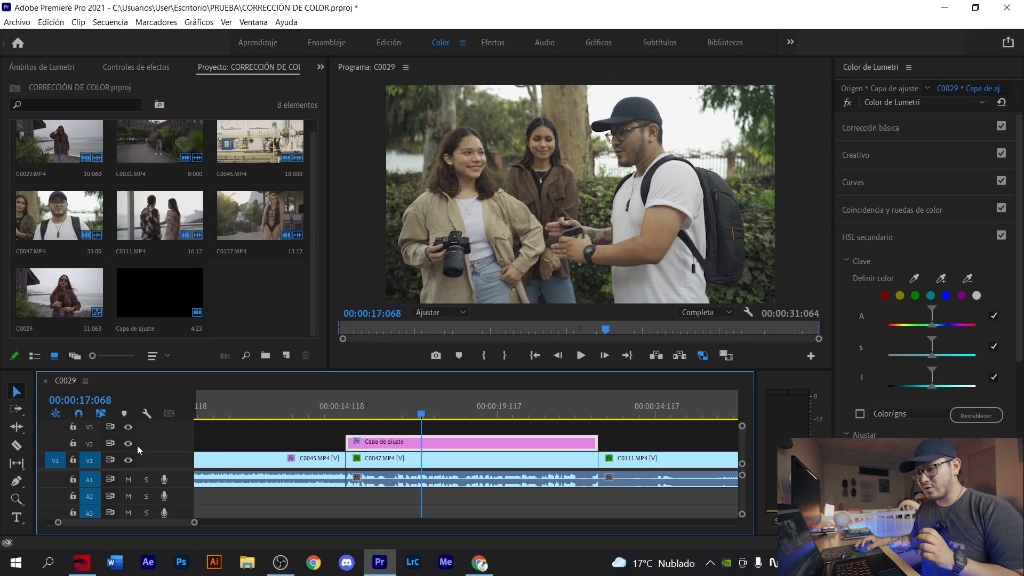